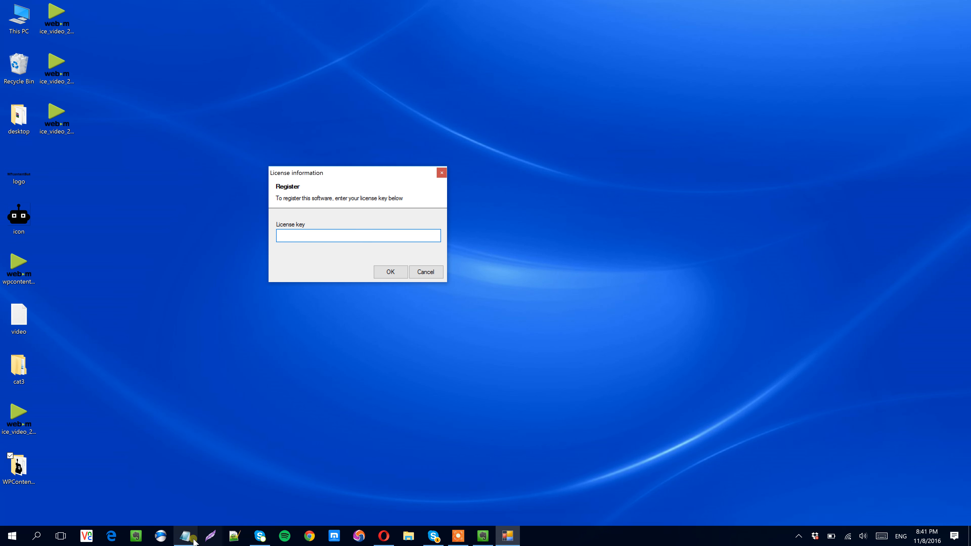
Step: Copy the license key from the Notepad note, enter it in the registration dialog and register the software
left_click(186, 534)
left_click_drag(263, 123, 102, 125)
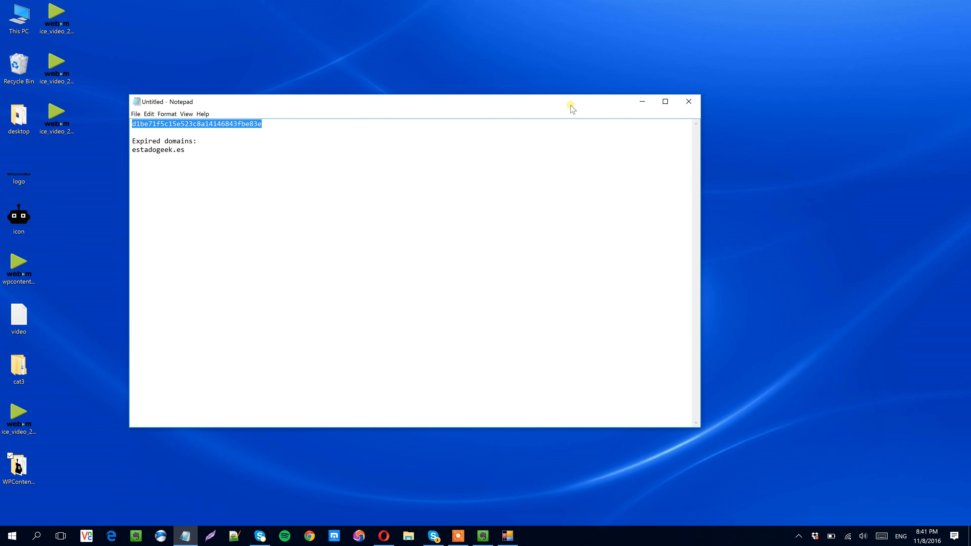
left_click(642, 101)
left_click(336, 234)
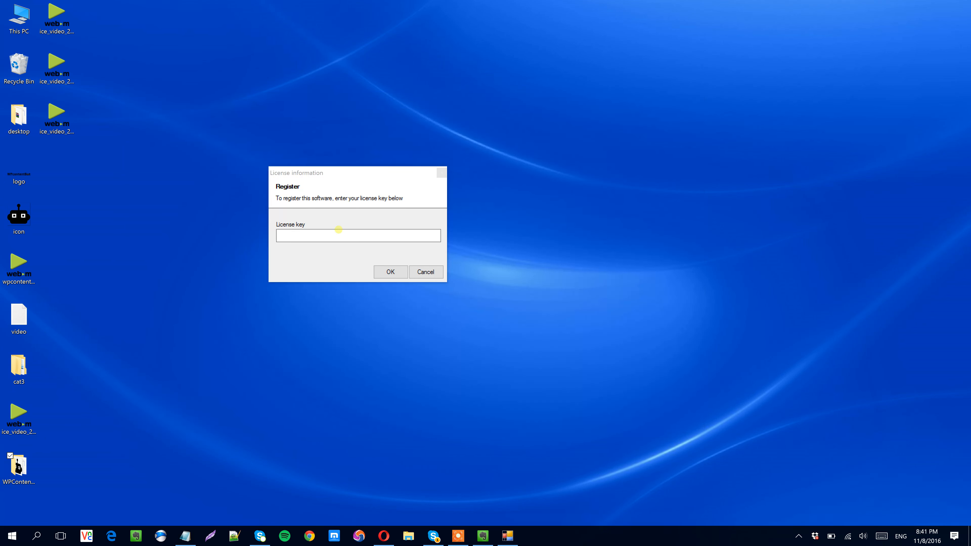
key("ctrl+v")
left_click(400, 271)
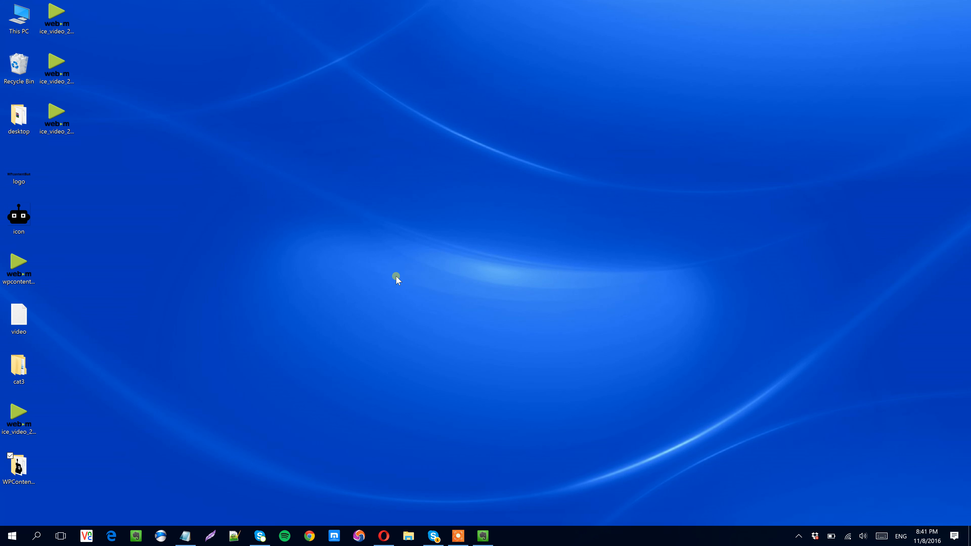
Step: Create a new campaign named estadogeek.es, copying the expired domain from the Notepad note
left_click_drag(487, 123, 395, 120)
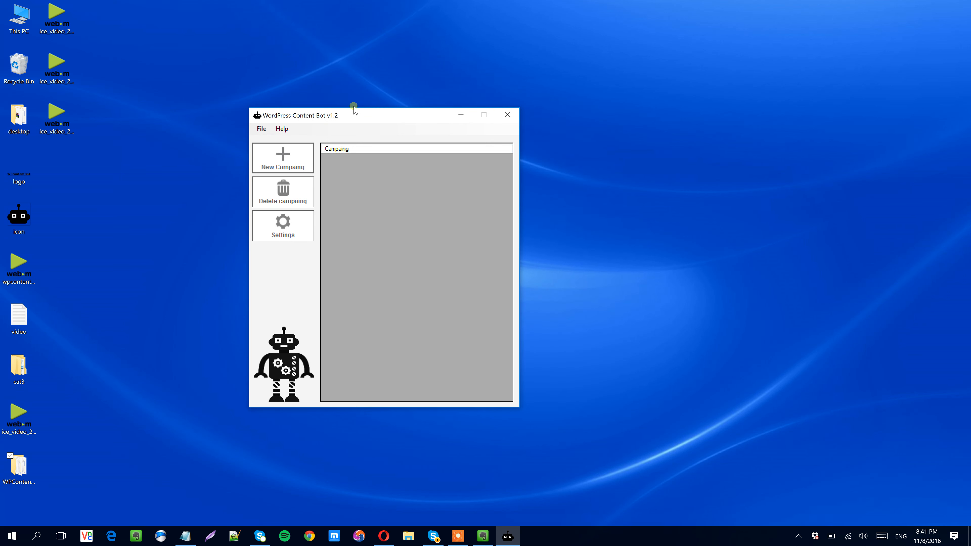
left_click(274, 156)
left_click_drag(442, 99, 381, 98)
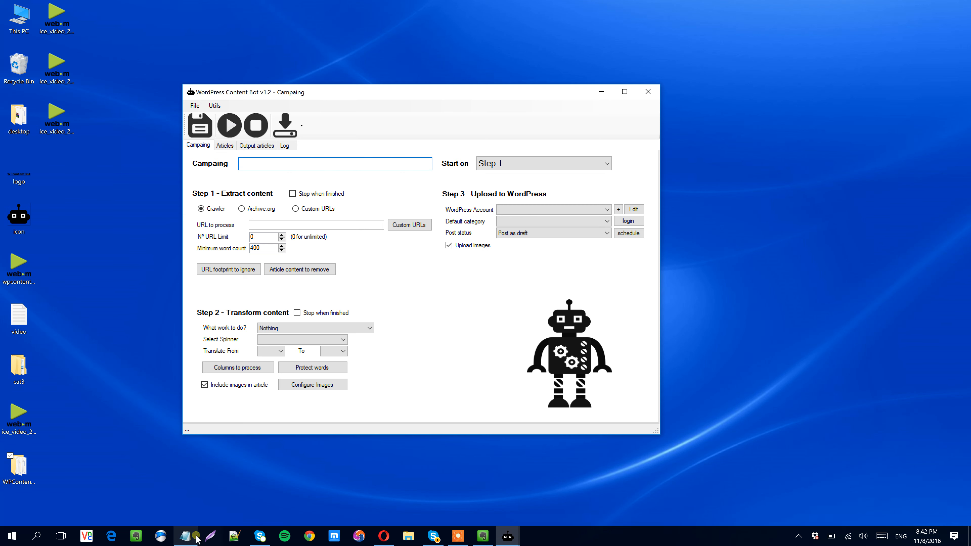
left_click(190, 542)
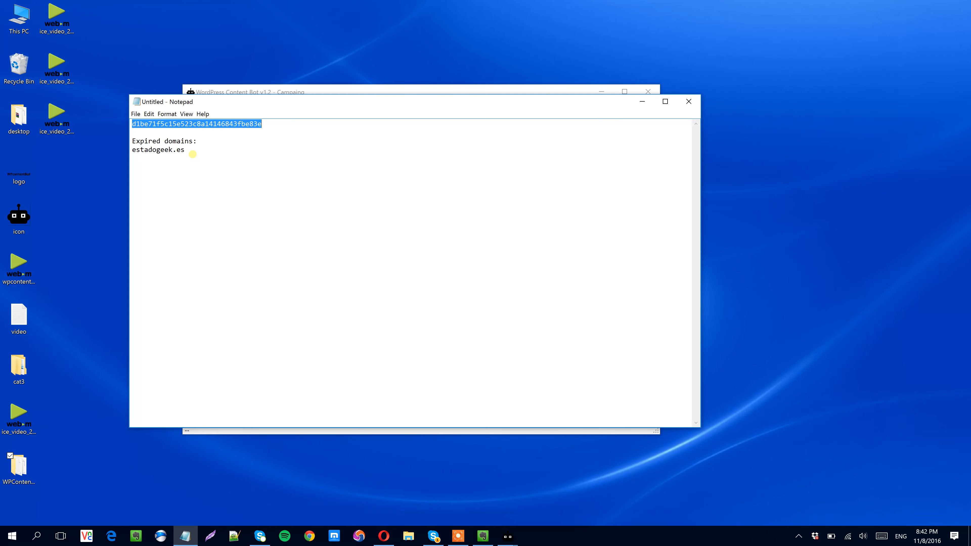
left_click_drag(190, 151, 129, 152)
key("ctrl+c")
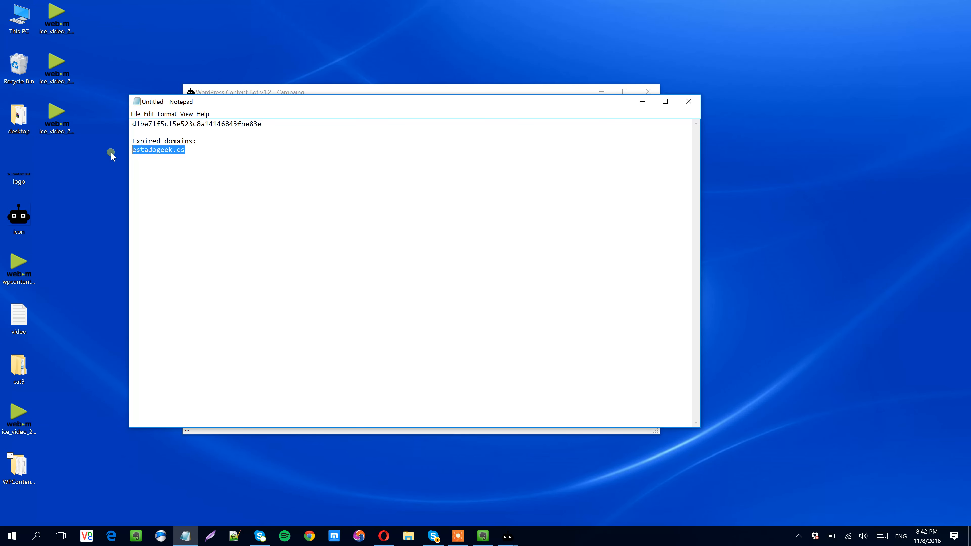
left_click(642, 101)
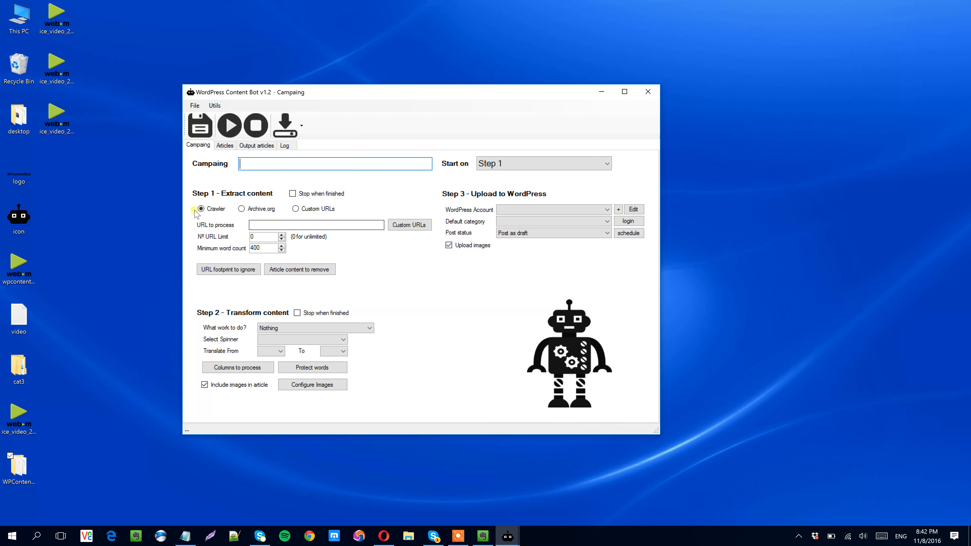
key("ctrl+v")
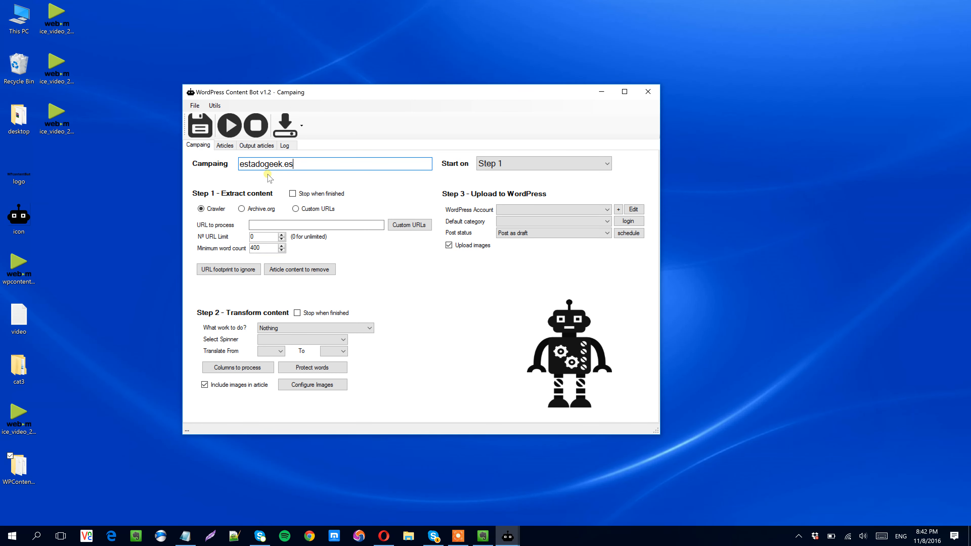
left_click_drag(352, 94, 624, 116)
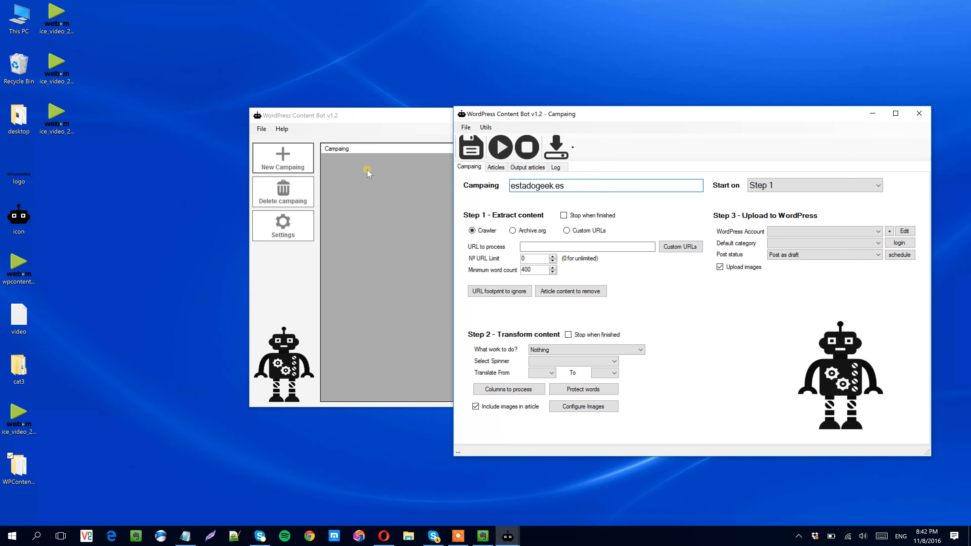
left_click_drag(667, 114, 478, 100)
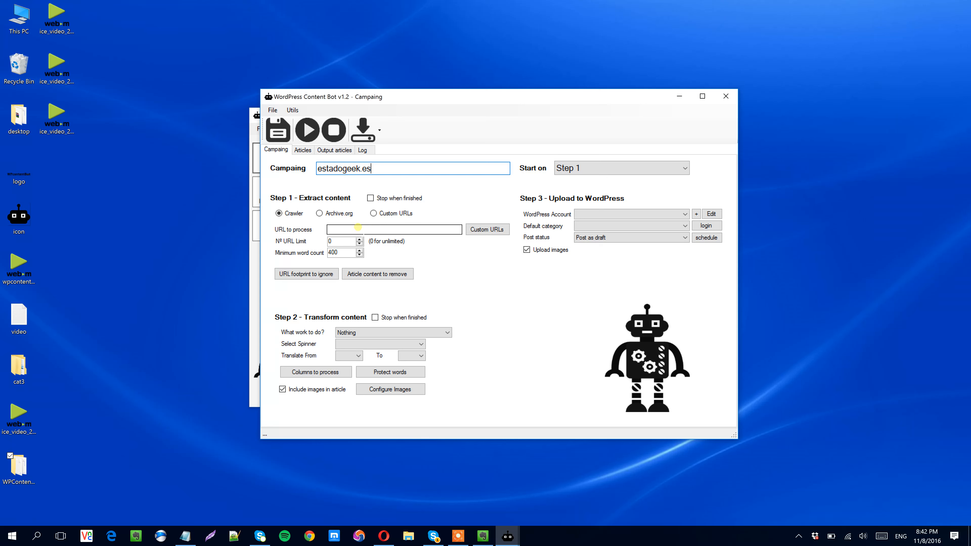
left_click(357, 229)
key("ctrl+v")
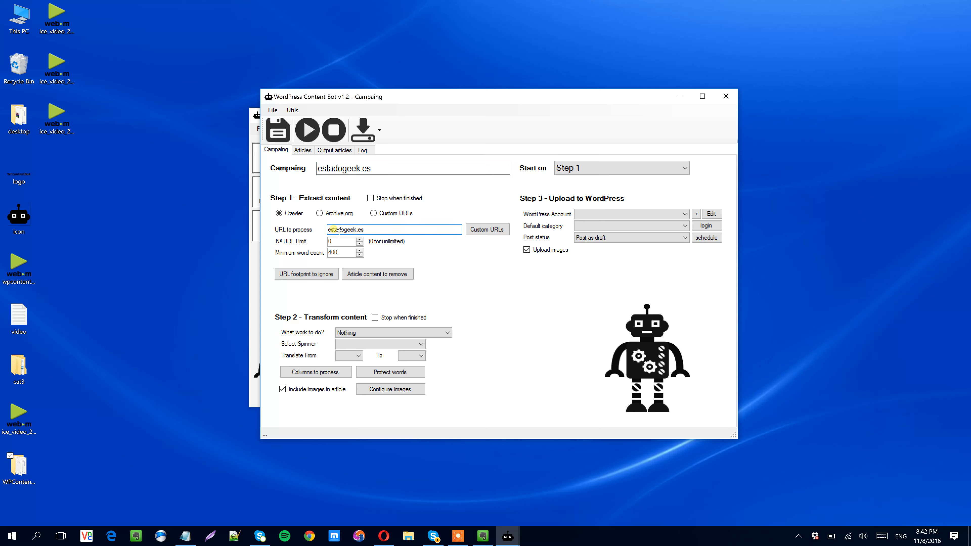
left_click(328, 229)
type("http://")
left_click(329, 215)
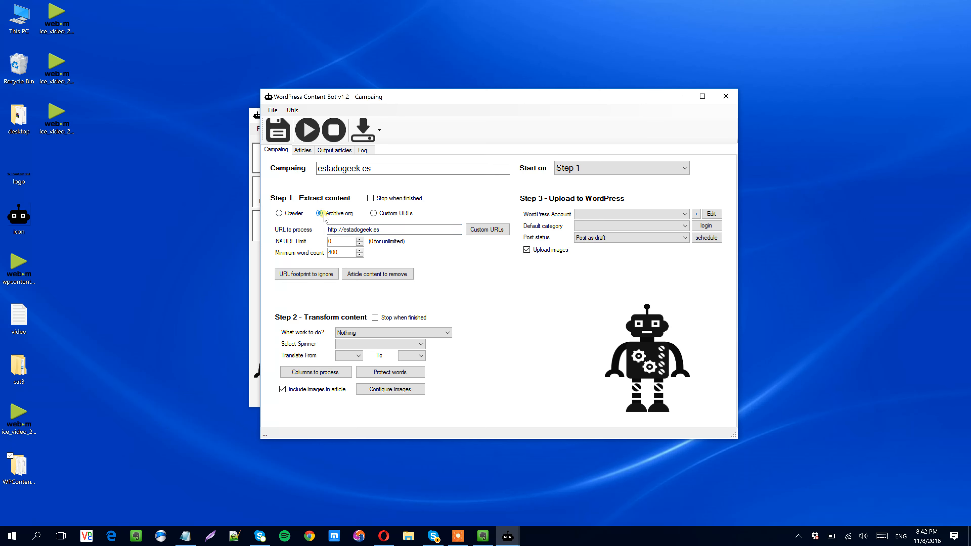
left_click(386, 231)
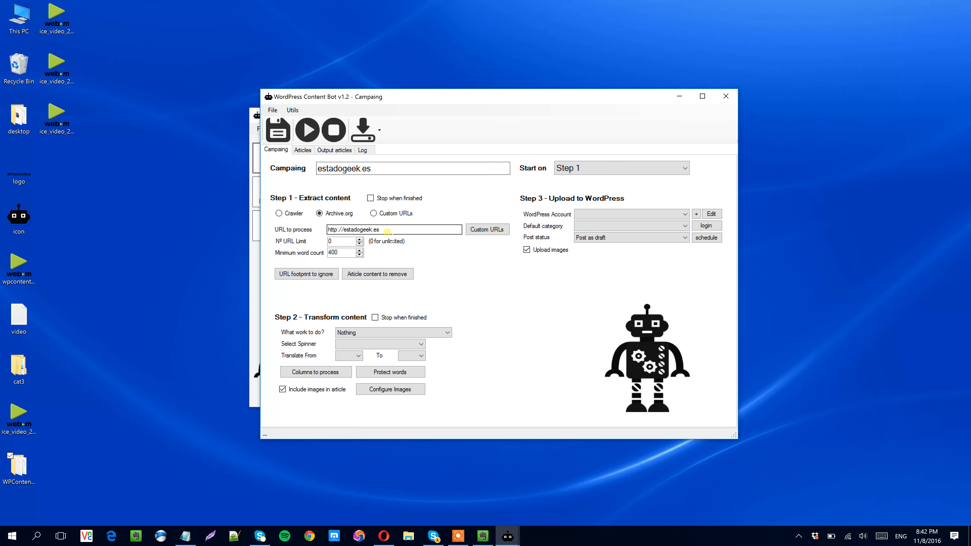
left_click_drag(387, 232, 301, 233)
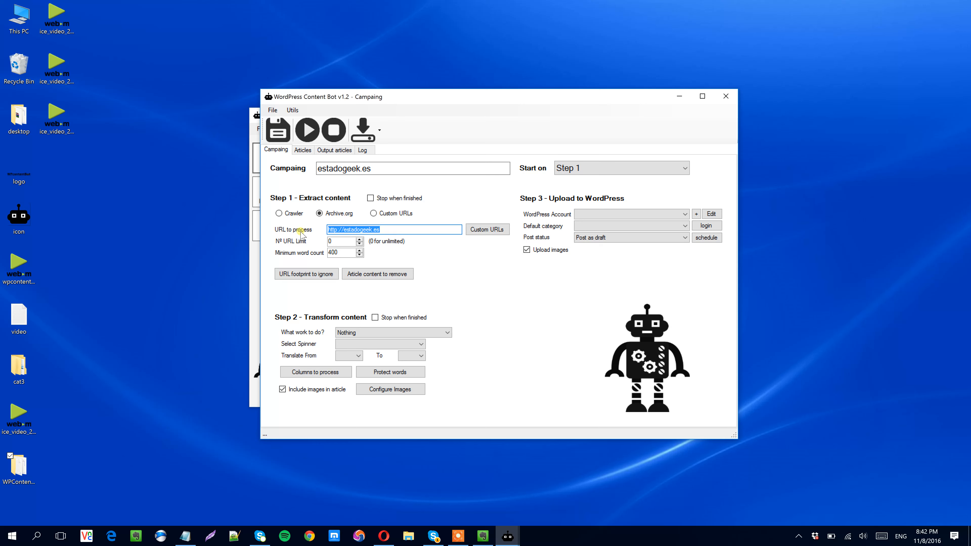
left_click(289, 213)
left_click(351, 230)
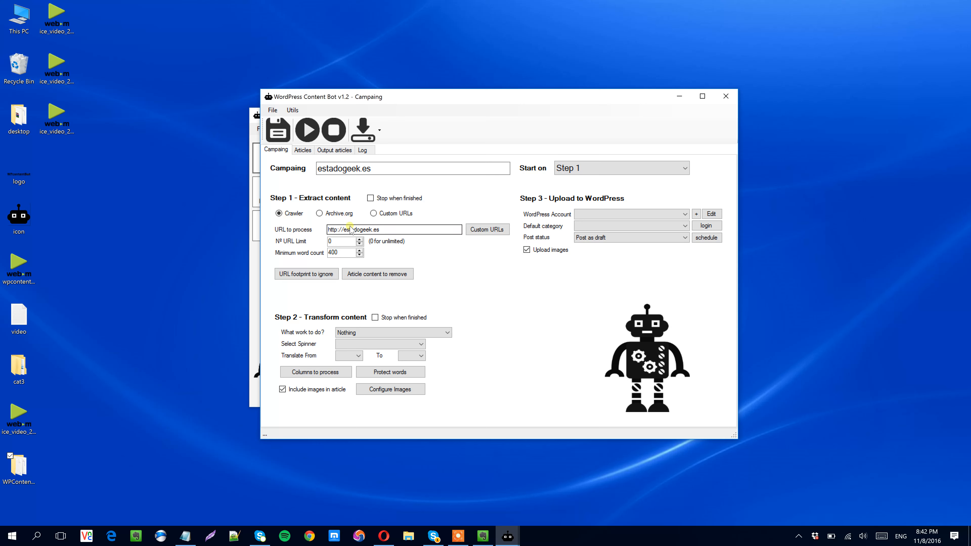
left_click(327, 213)
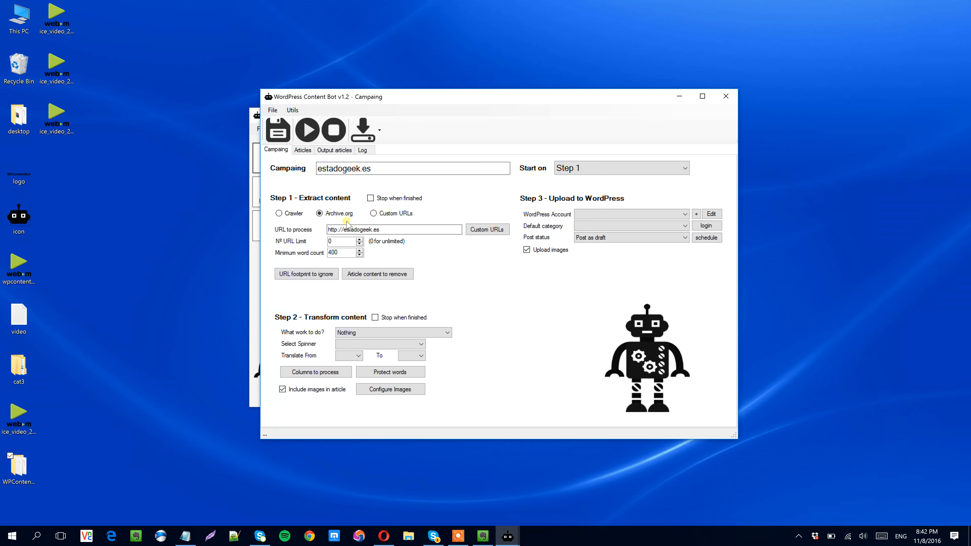
Step: Set the minimum word count for extraction to 100 and keep the campaign starting on Step 1
left_click(394, 230)
left_click_drag(331, 252, 305, 250)
left_click(302, 150)
left_click(276, 149)
left_click(618, 167)
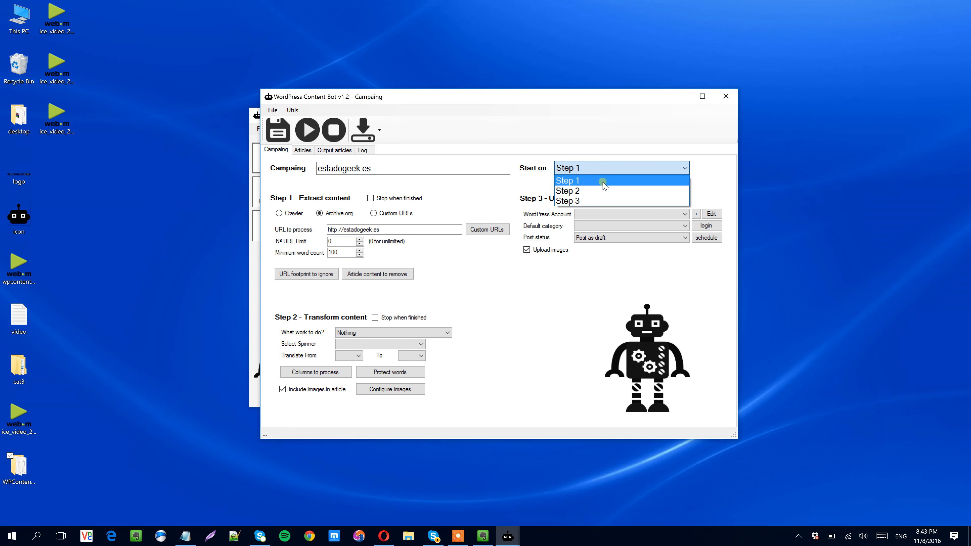
left_click(576, 182)
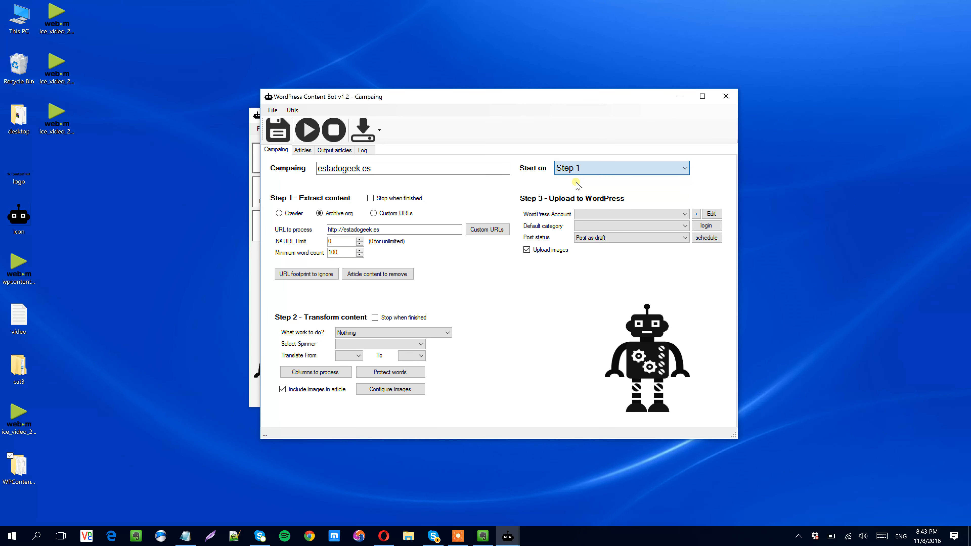
Step: Make the campaign stop when Step 2 is finished and keep its content transformation on Nothing
left_click(389, 319)
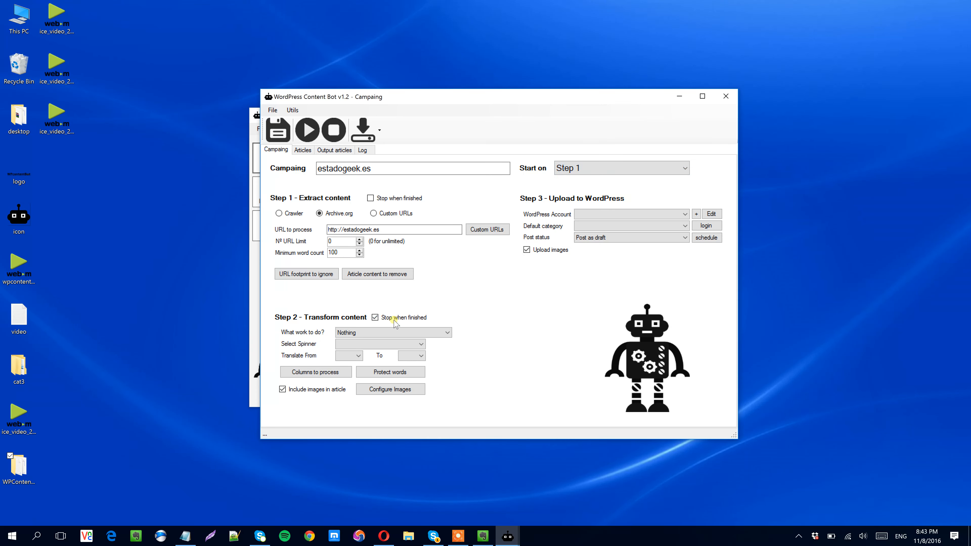
left_click(363, 336)
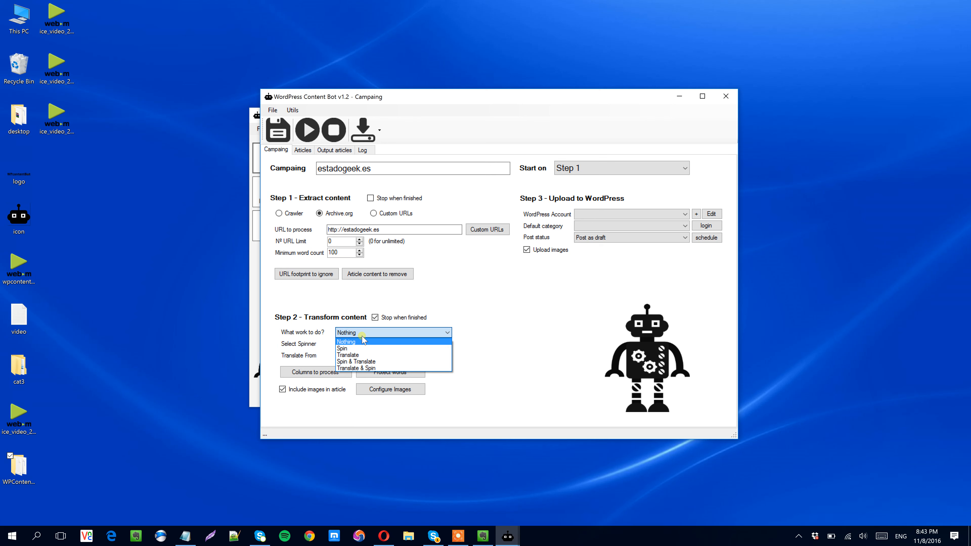
left_click(364, 341)
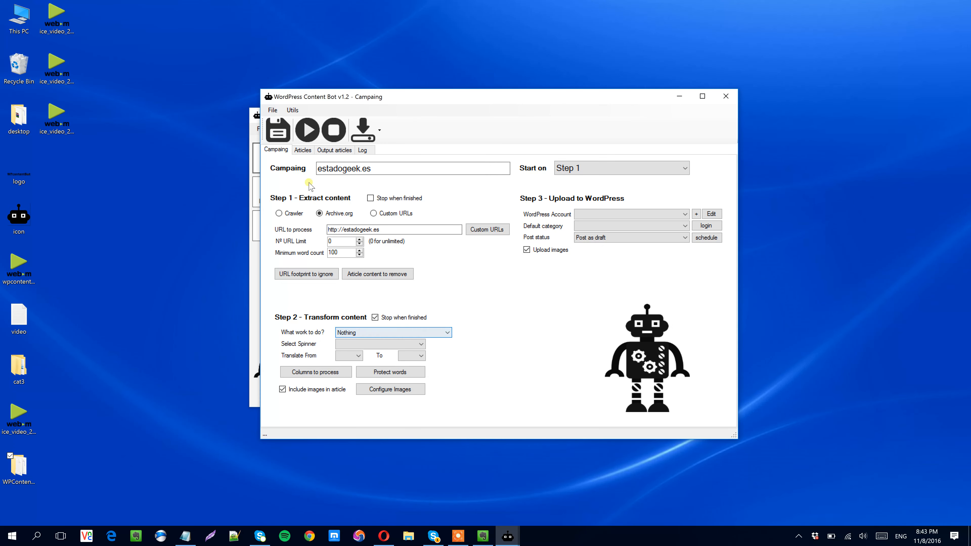
left_click_drag(443, 100, 410, 100)
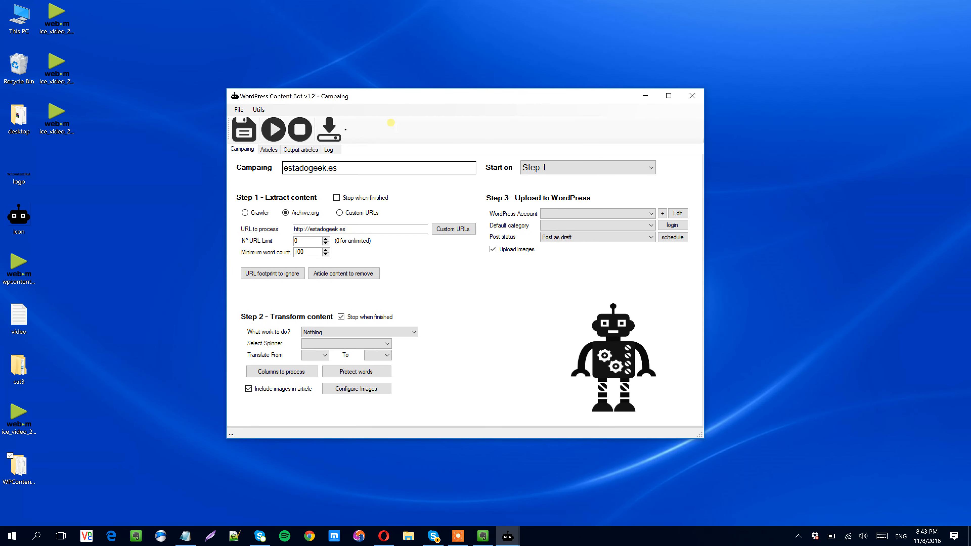
left_click(343, 171)
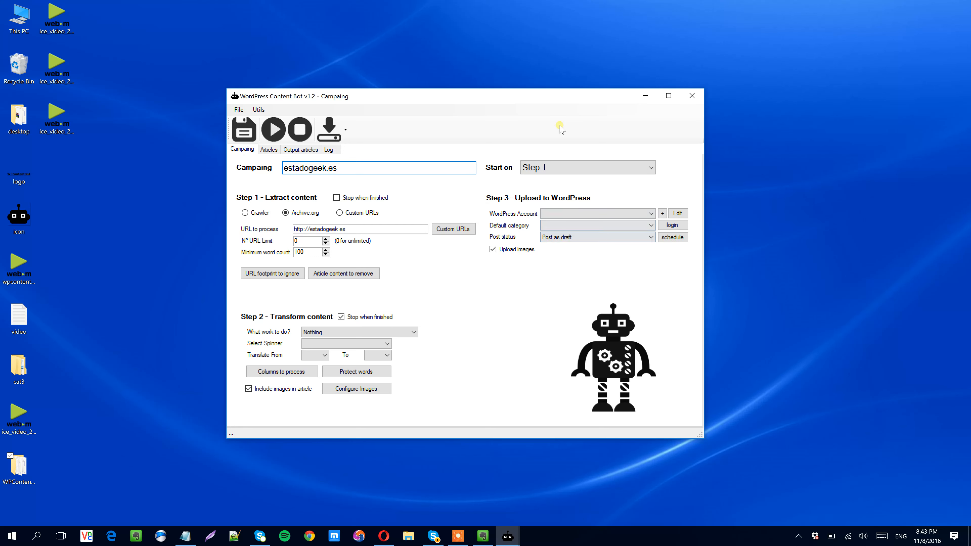
left_click_drag(496, 97, 526, 96)
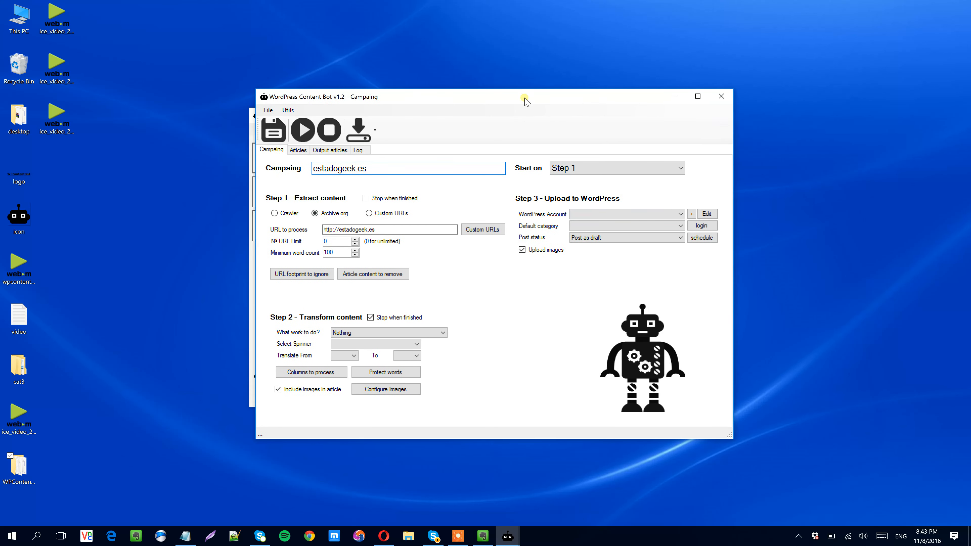
Step: Check the WordPress account choices in Step 3 and open the form for adding a new account
left_click(673, 217)
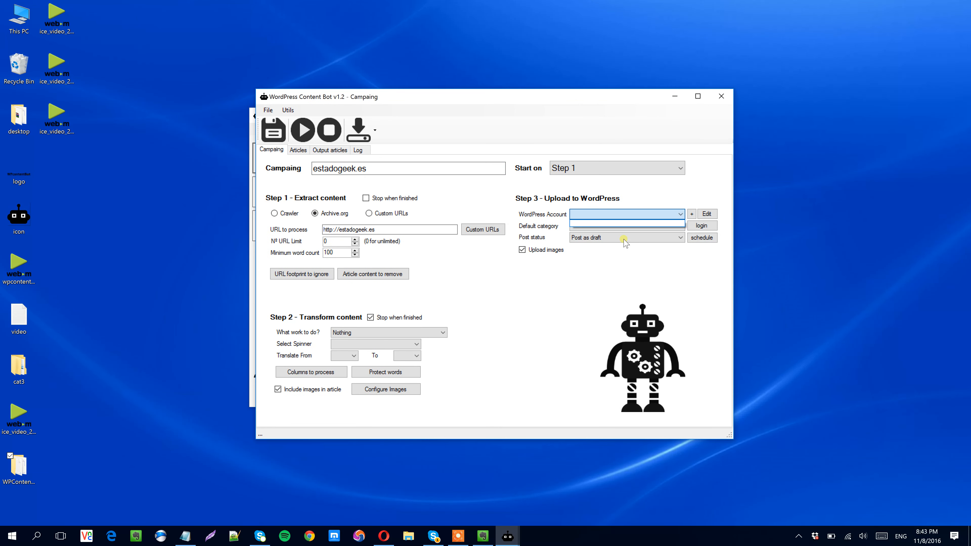
left_click(608, 221)
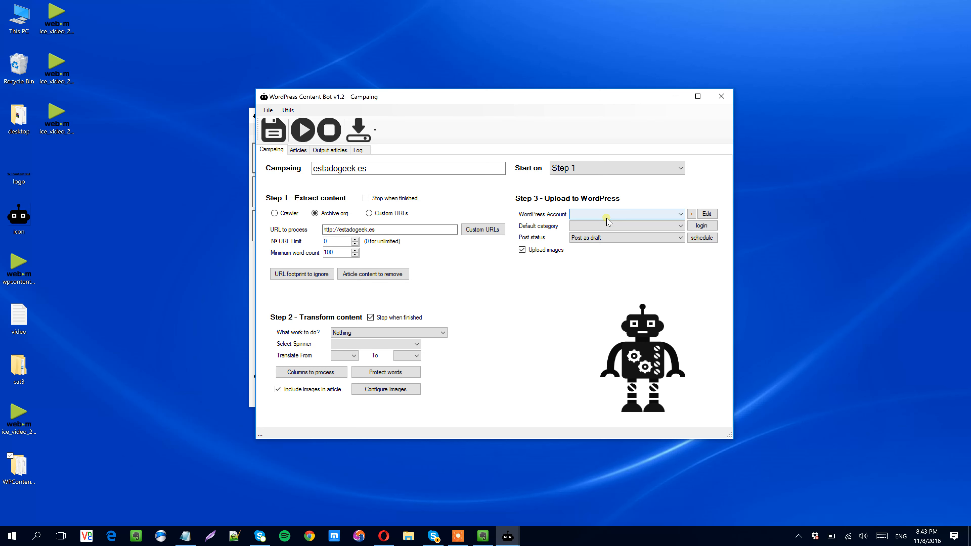
left_click(692, 214)
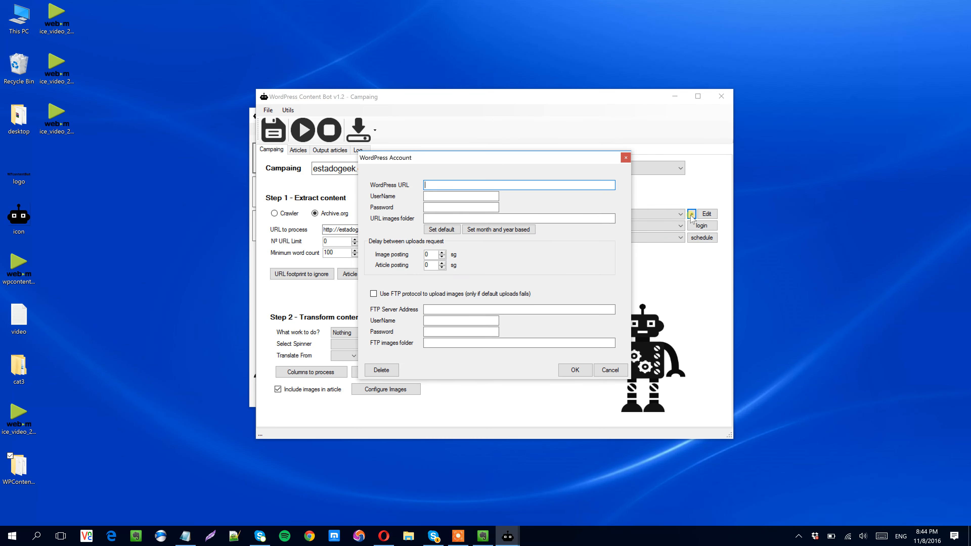
Step: Switch to Opera to view the target site's front page and its category administration, and return to the account form
left_click(384, 536)
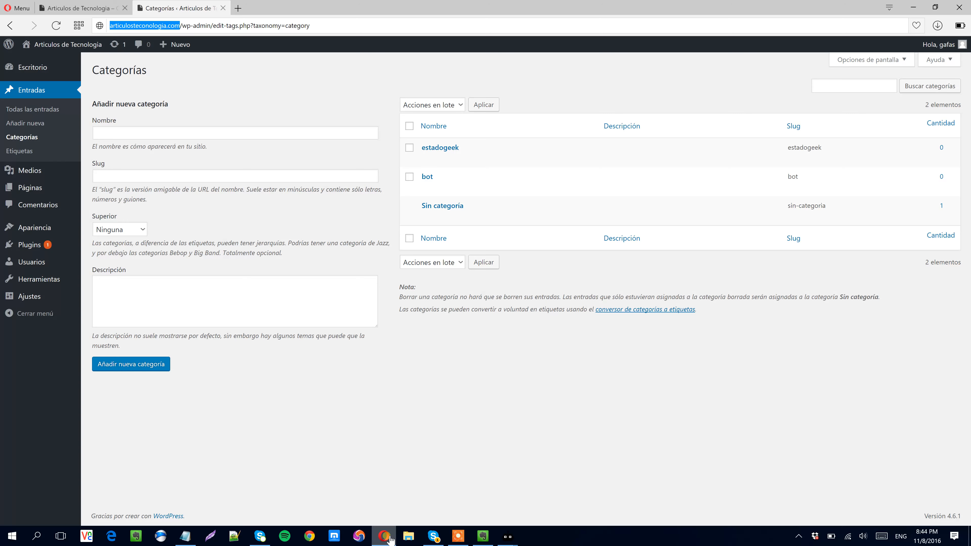
left_click(73, 8)
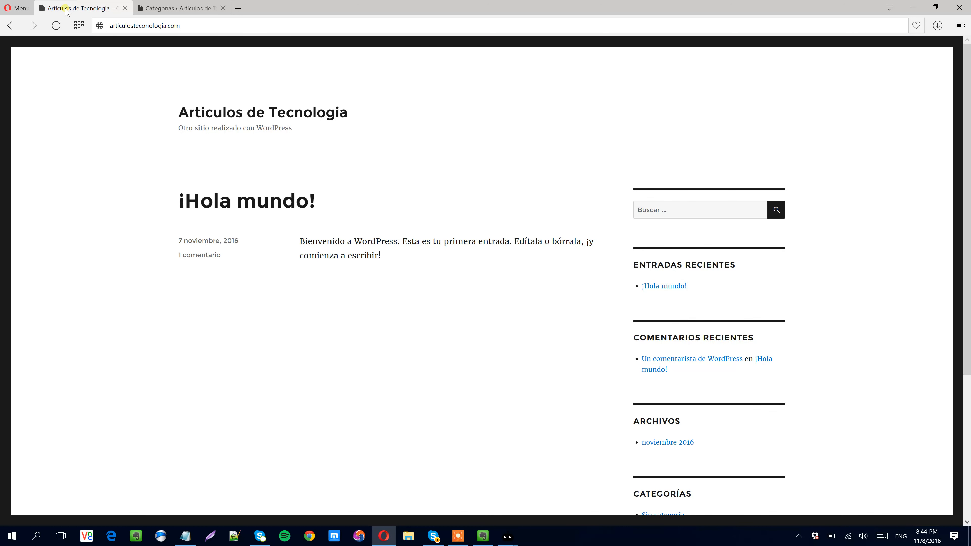
left_click(163, 10)
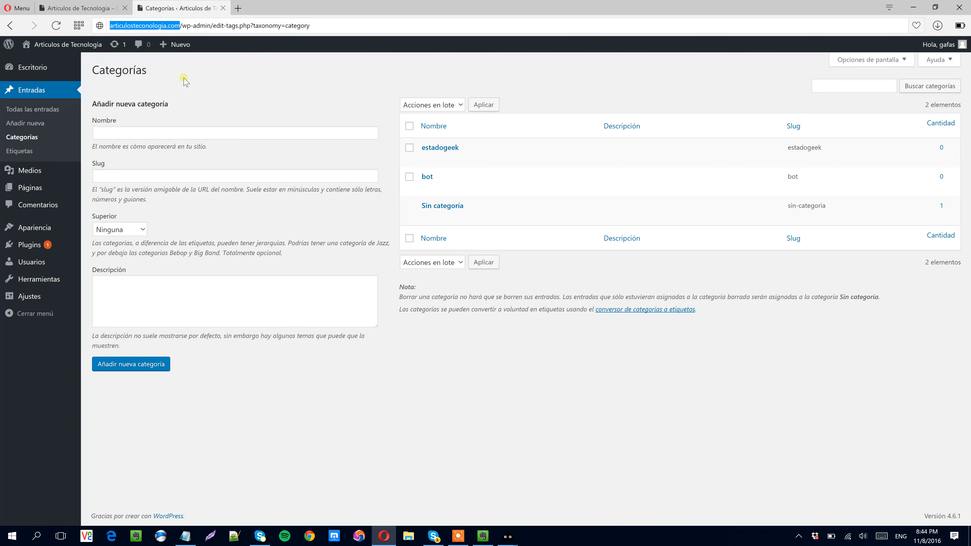
left_click(911, 7)
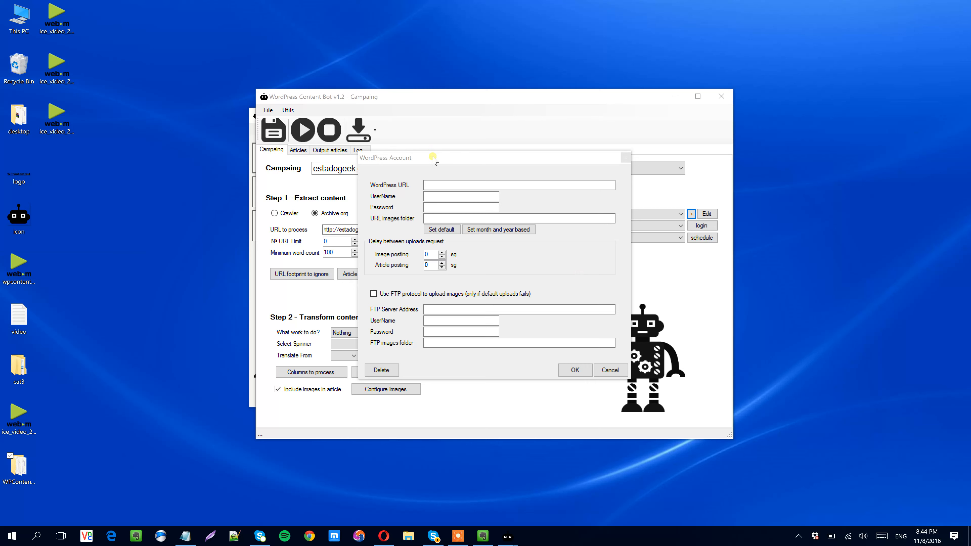
left_click_drag(431, 157, 497, 157)
type("http://articulosteconologia.com")
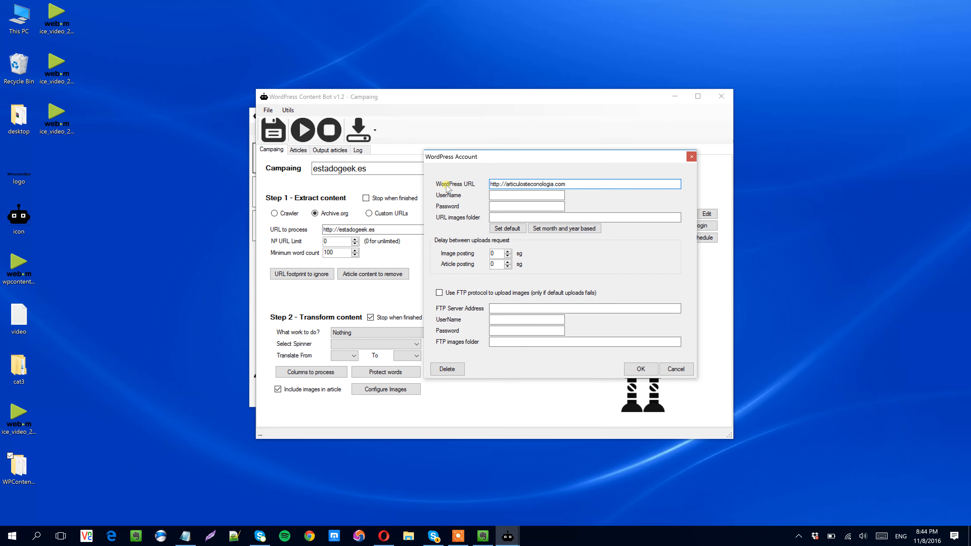
left_click(519, 196)
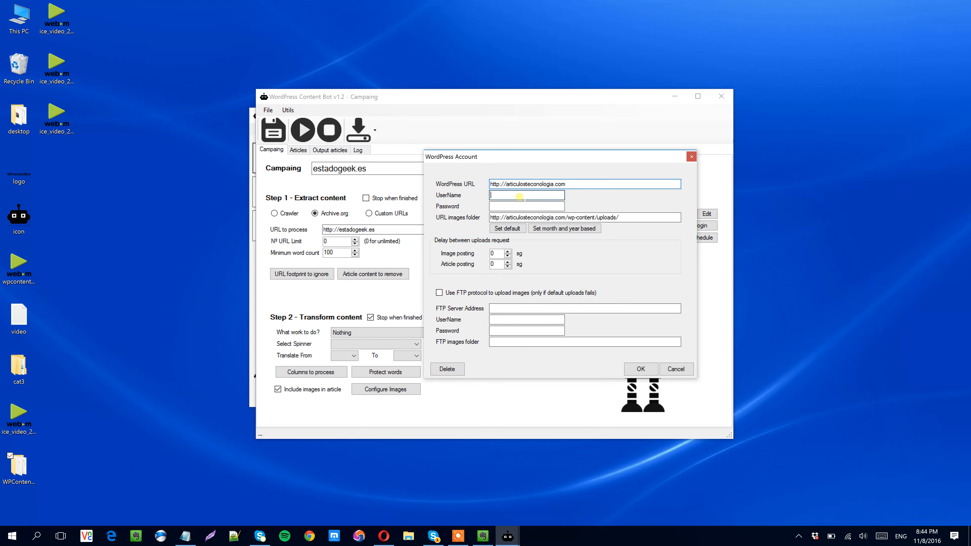
type("gafas")
key("Tab")
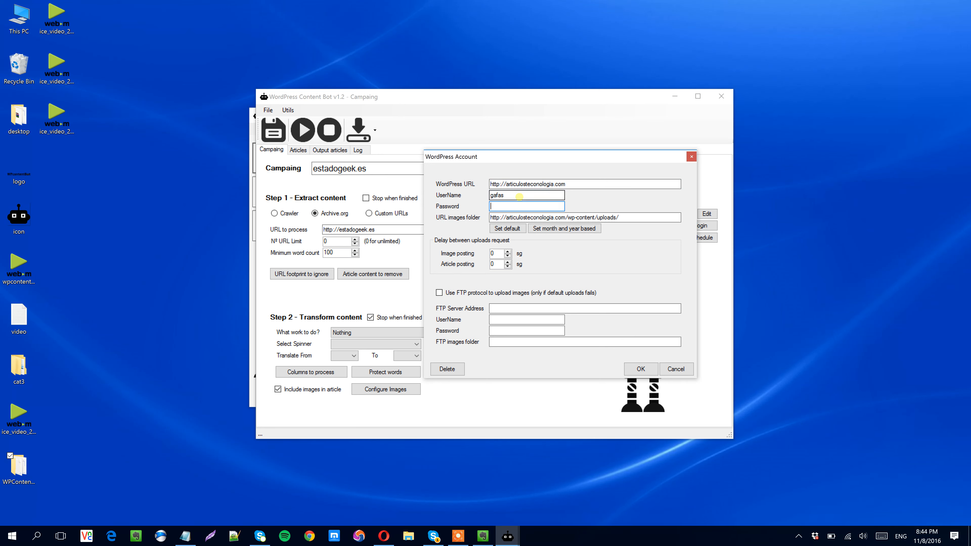
type("********")
left_click(640, 368)
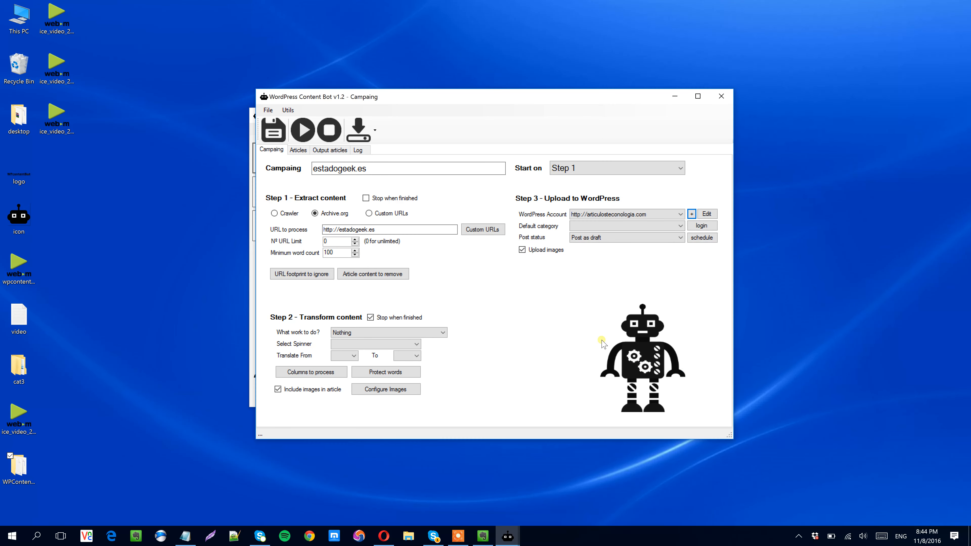
Step: Log in to the WordPress account in Step 3 and set the default category to estadogeek
left_click(700, 226)
left_click(675, 226)
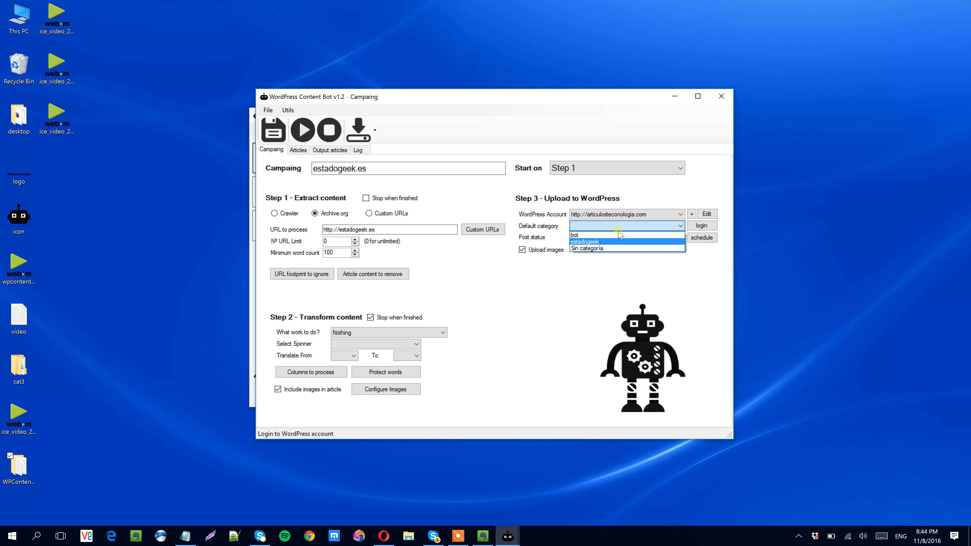
left_click(608, 243)
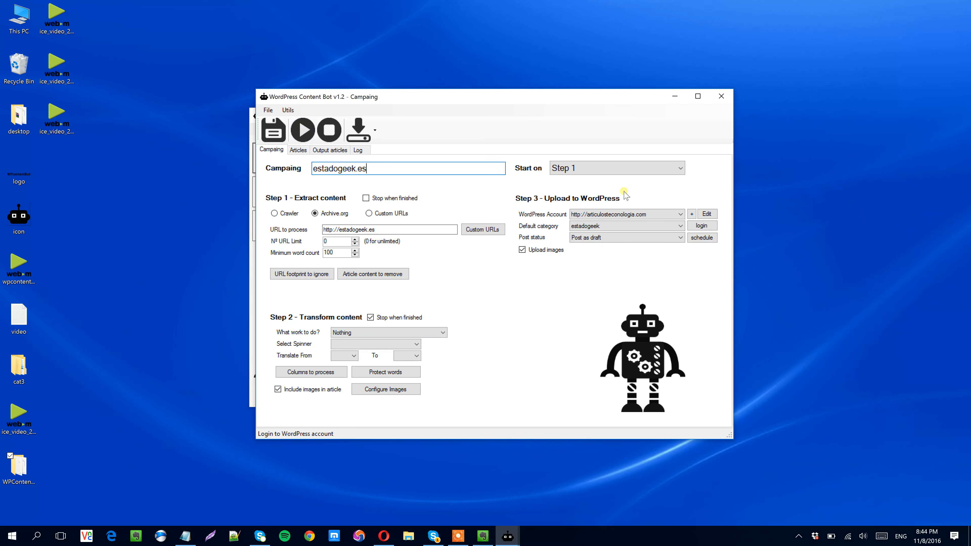
Step: Start the estadogeek.es campaign from Step 1 to extract its content
left_click(304, 134)
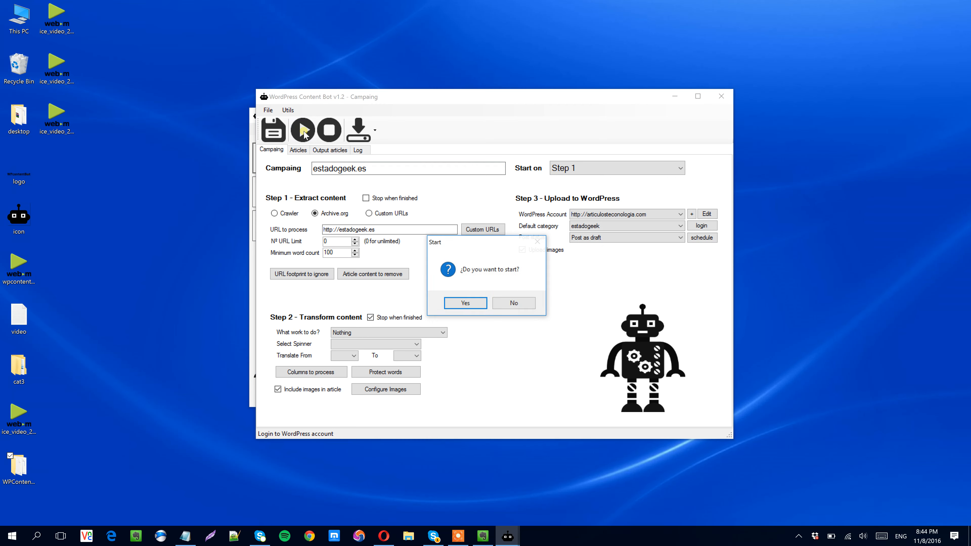
left_click(465, 303)
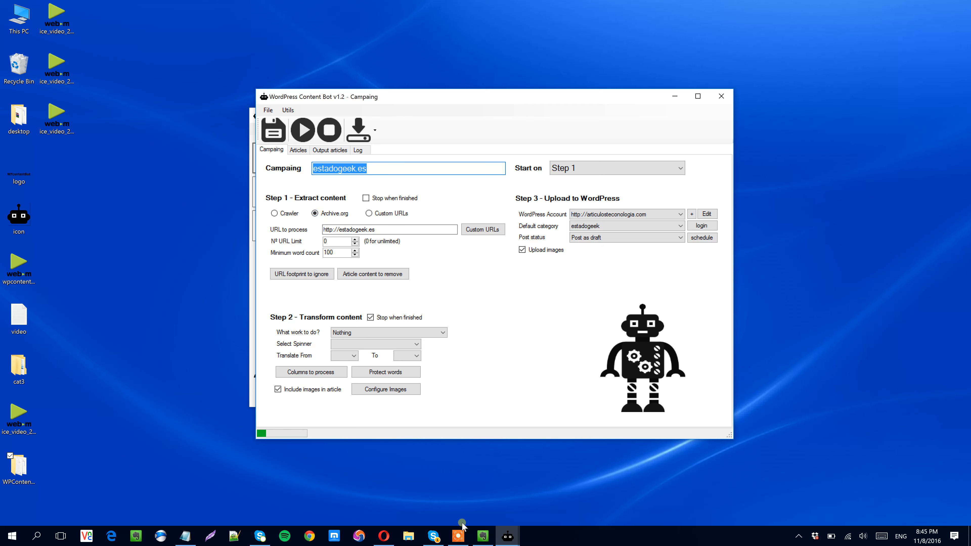
mouse_move(462, 534)
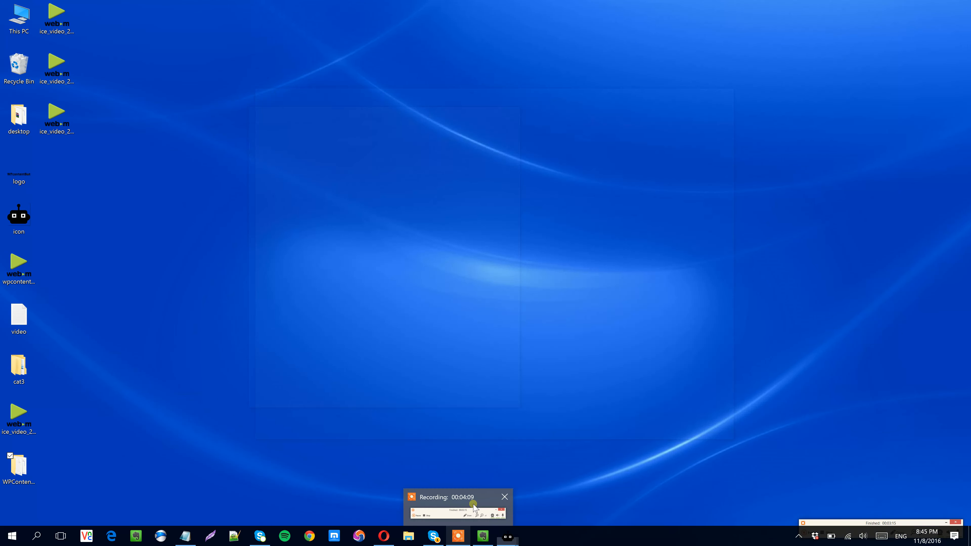
left_click(459, 510)
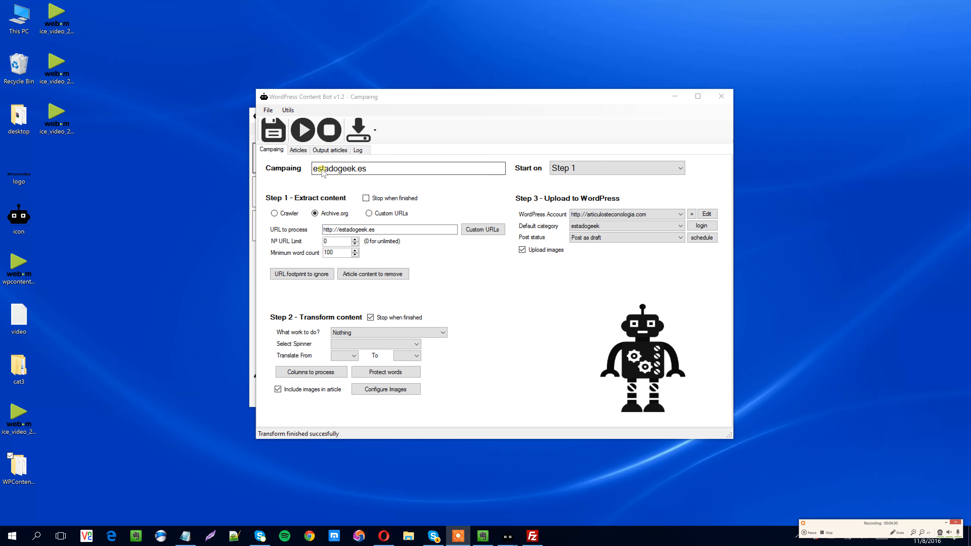
Step: Review the titles and word counts of the extracted articles and select all of them
left_click(299, 150)
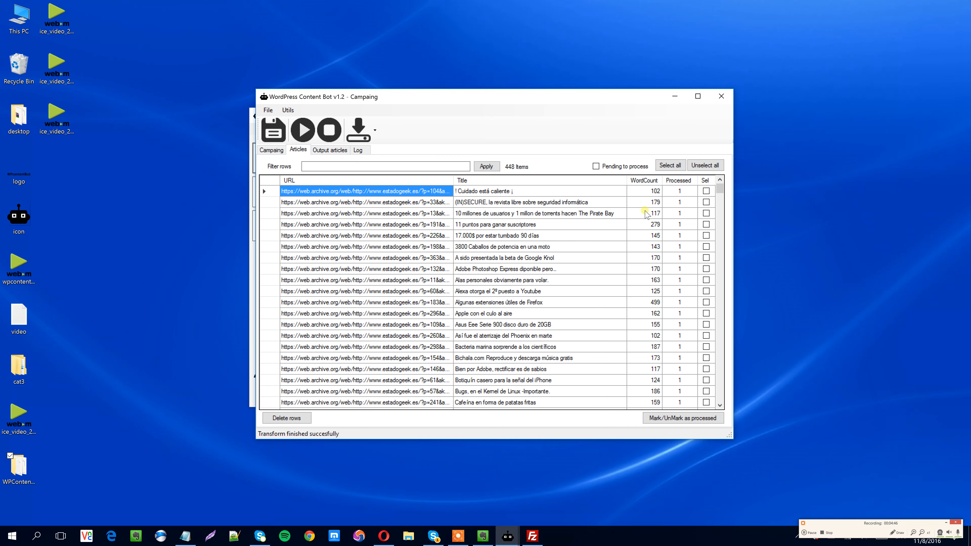
left_click_drag(720, 188, 720, 221)
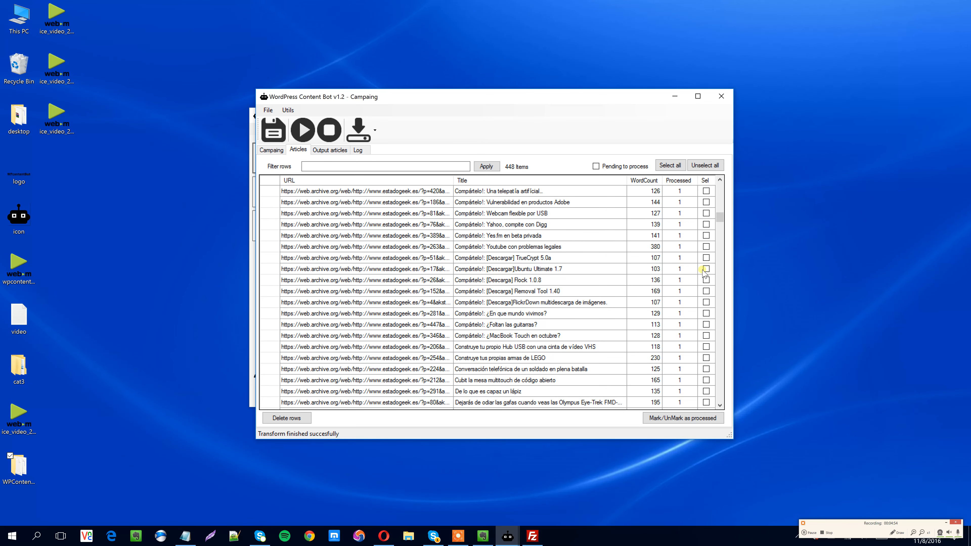
left_click_drag(719, 217, 726, 258)
left_click(706, 248)
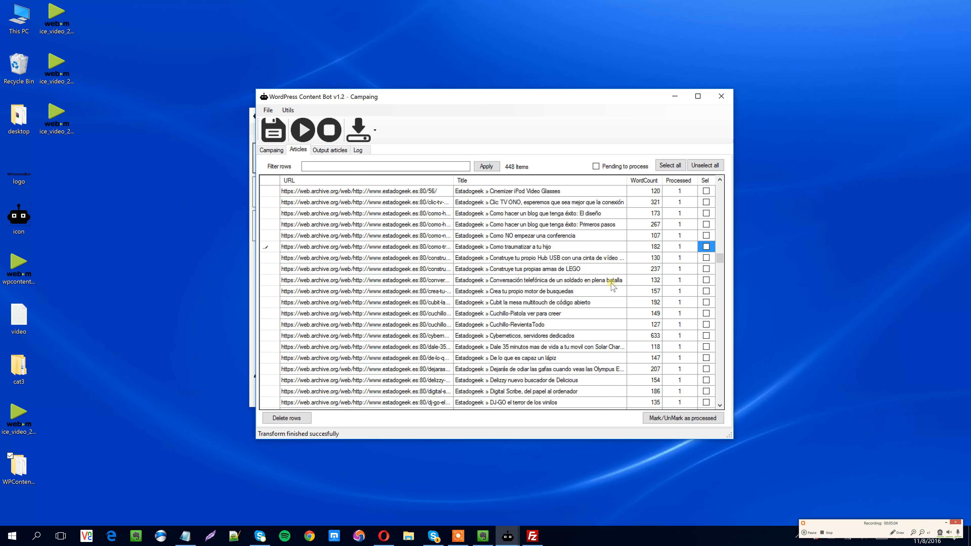
left_click(498, 294)
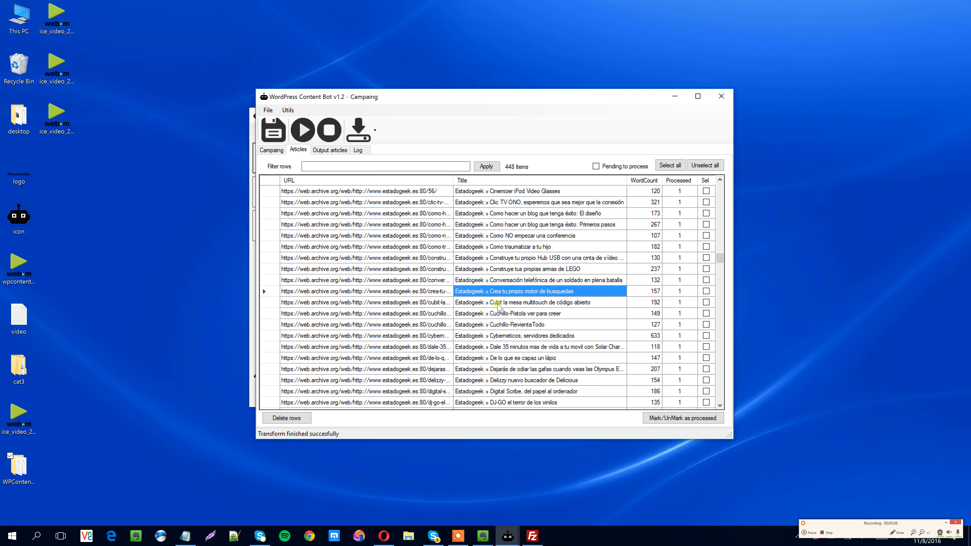
left_click(497, 305)
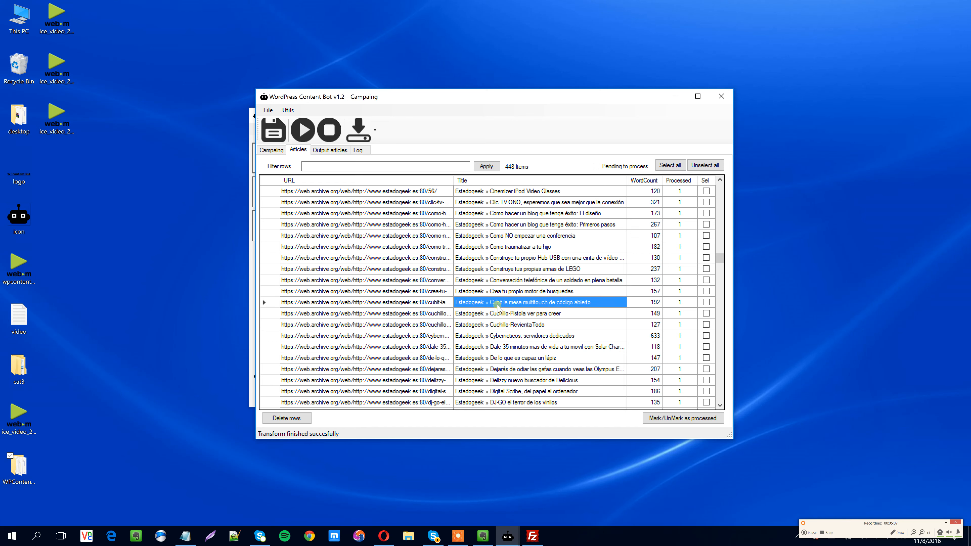
left_click(471, 316)
left_click_drag(719, 259, 702, 168)
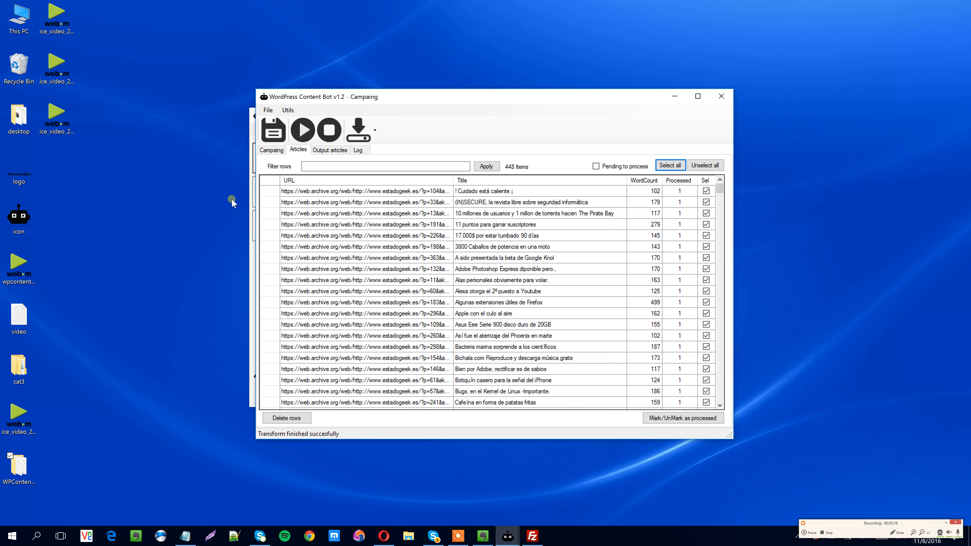
Step: Compare the output articles with the extracted ones, and select all output articles for uploading
left_click(334, 150)
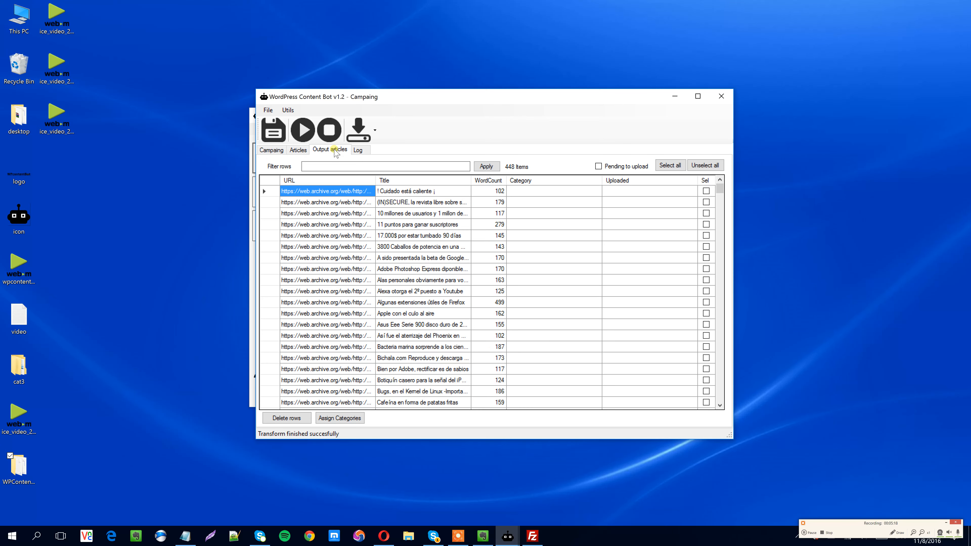
left_click(298, 150)
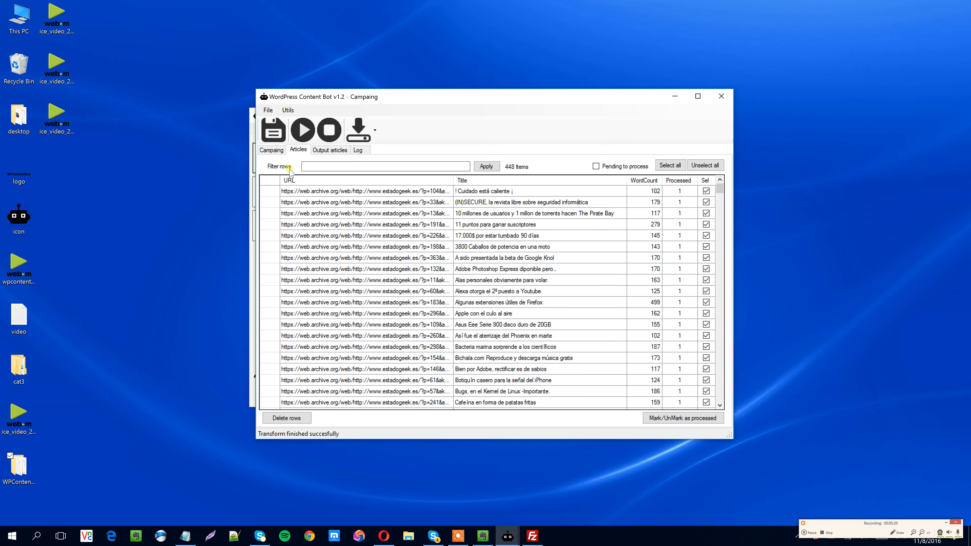
left_click(329, 150)
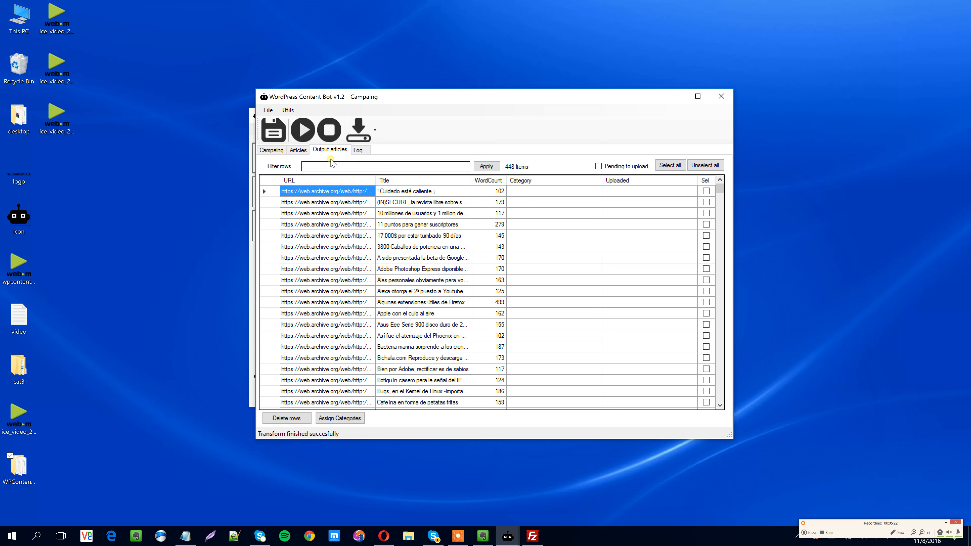
left_click(670, 165)
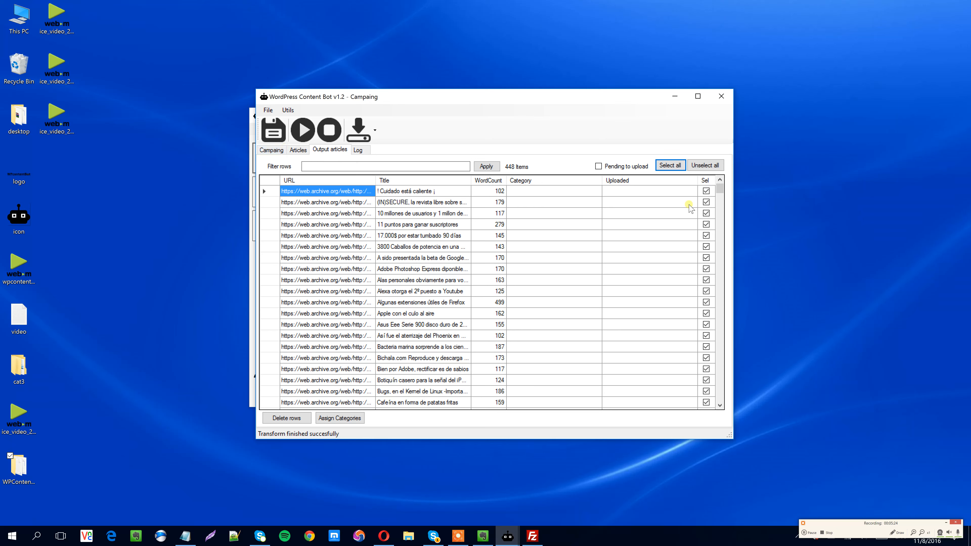
left_click(531, 194)
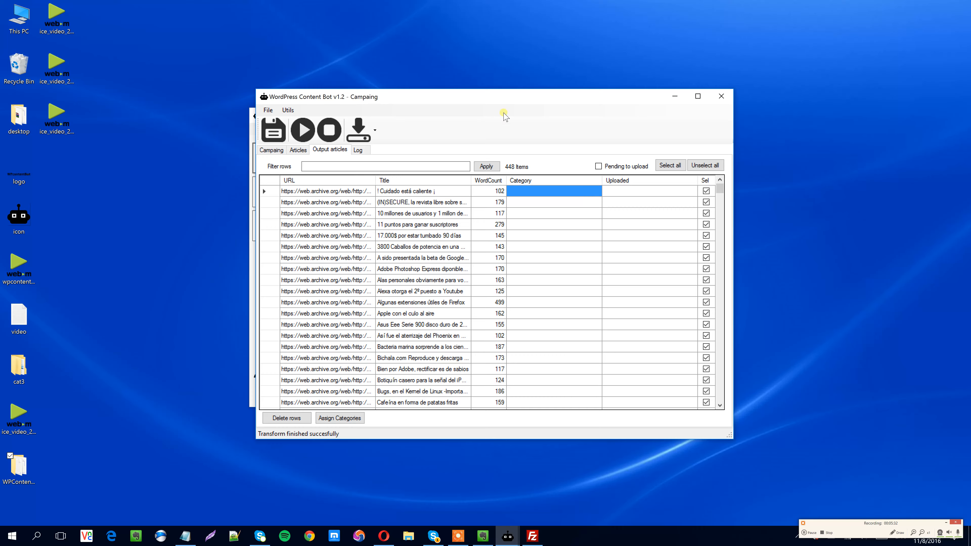
left_click_drag(476, 98, 502, 106)
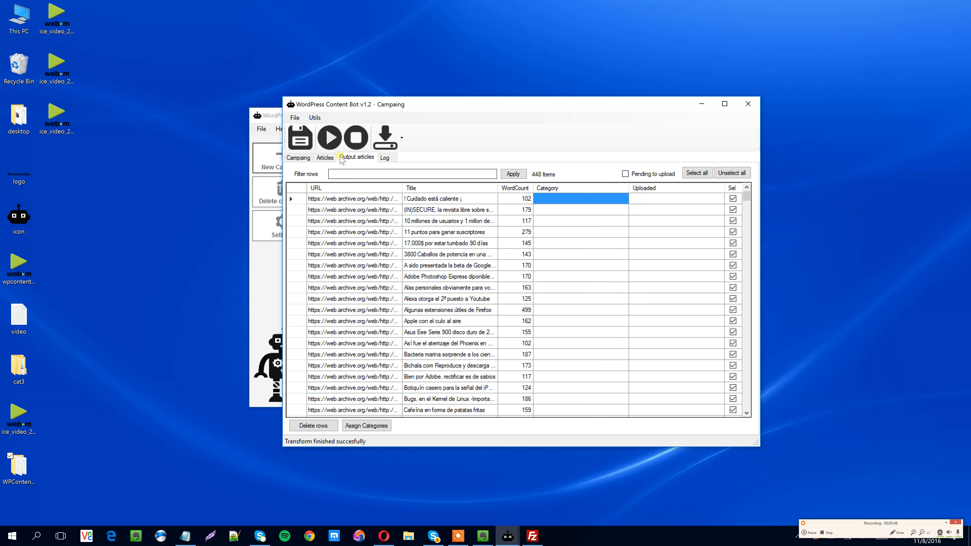
Step: Turn off stopping when Step 2 is finished and set the campaign to start on Step 3
left_click(325, 158)
left_click(296, 158)
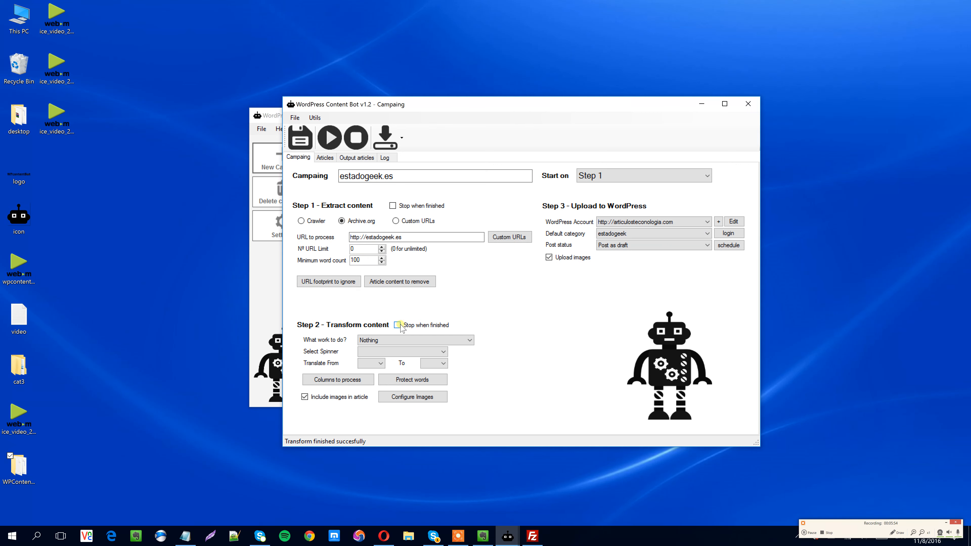
left_click(642, 176)
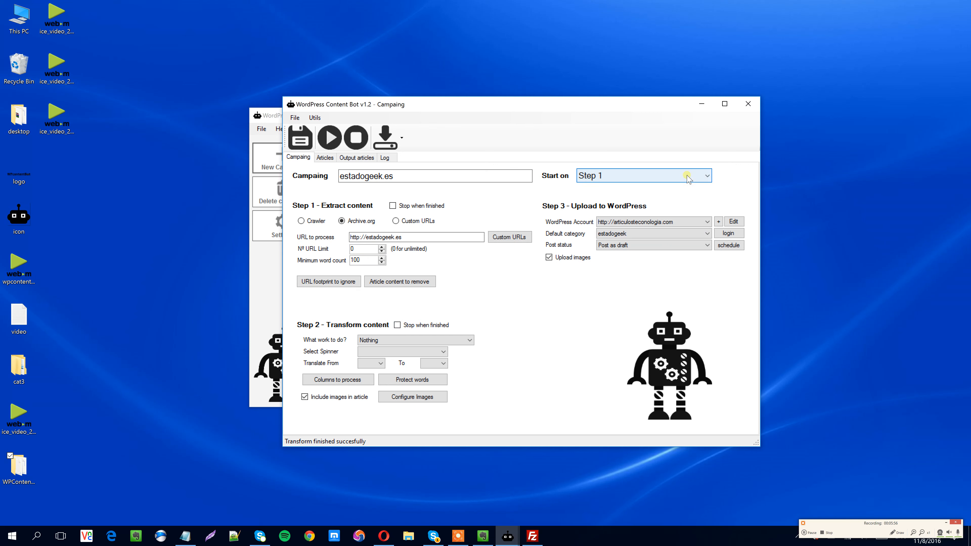
left_click(641, 211)
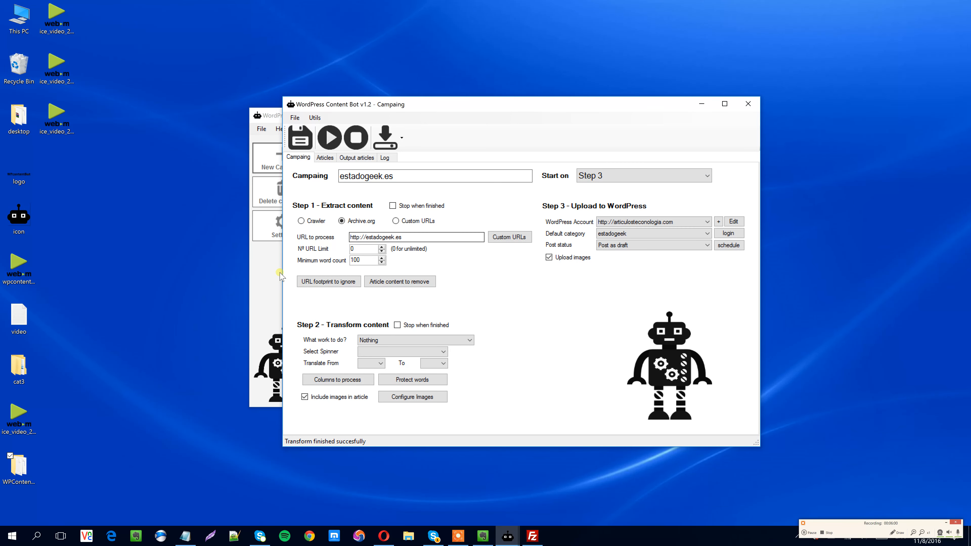
Step: Check the selected output articles and start the campaign to upload them to WordPress
left_click(339, 159)
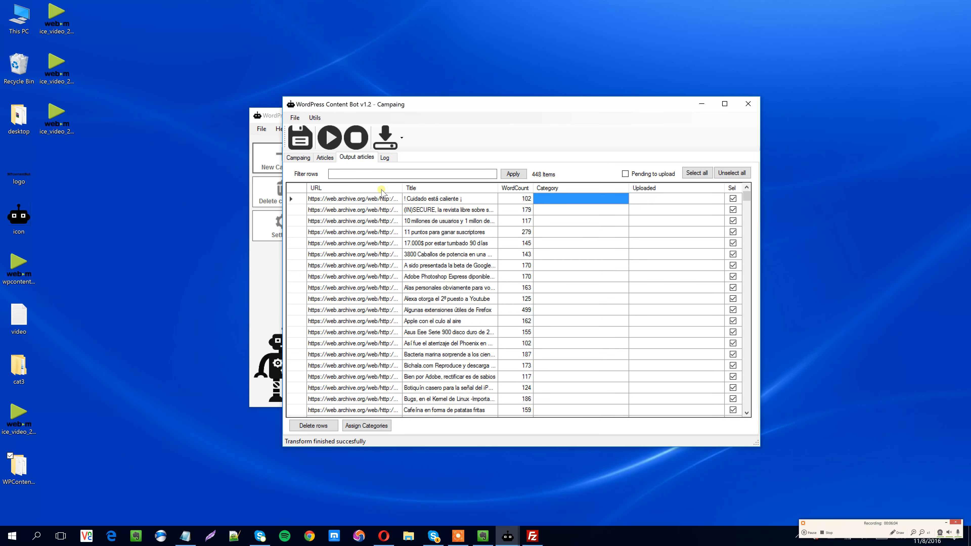
left_click(298, 158)
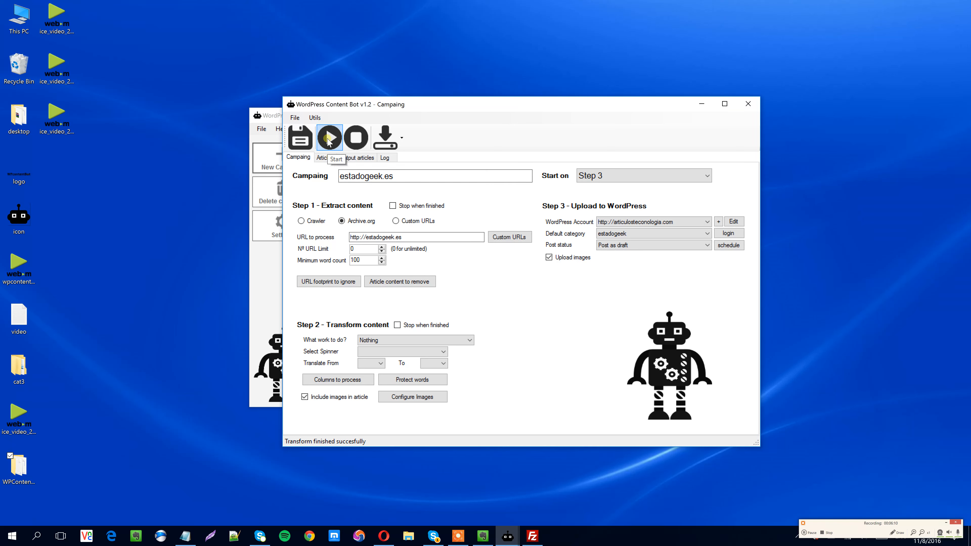
left_click(328, 140)
left_click(476, 305)
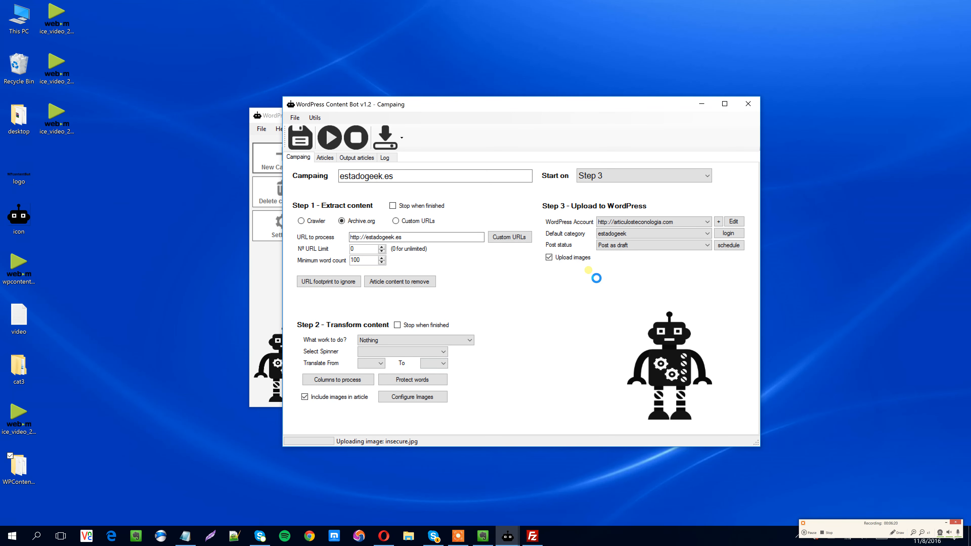
Step: Configure the article images to scale to a width of 400 px and a height of 300 px
left_click(413, 397)
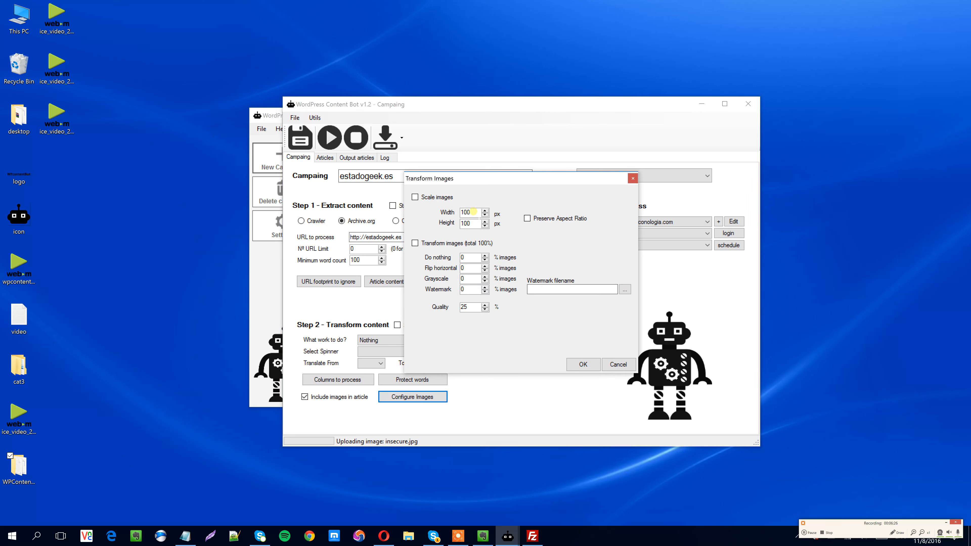
left_click(473, 223)
left_click_drag(474, 212, 433, 215)
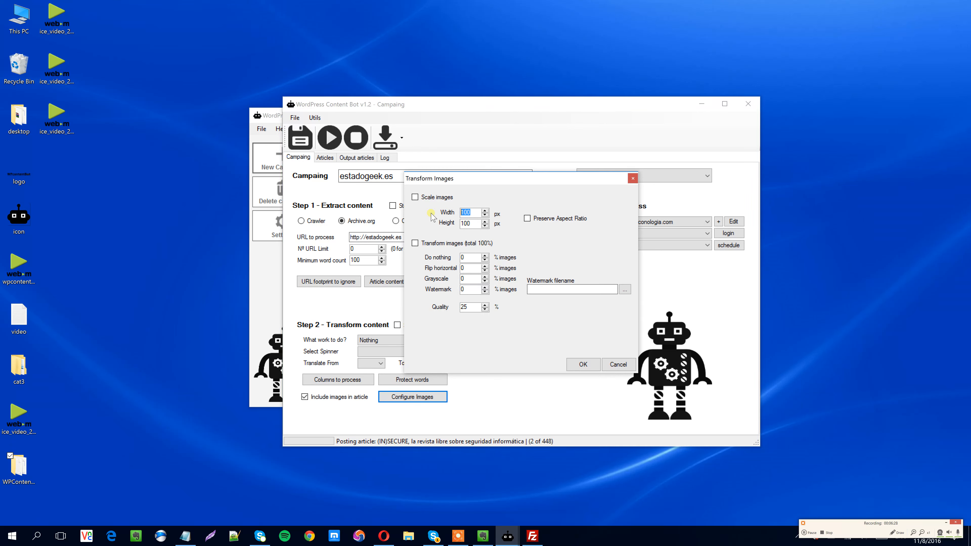
left_click_drag(539, 180, 444, 230)
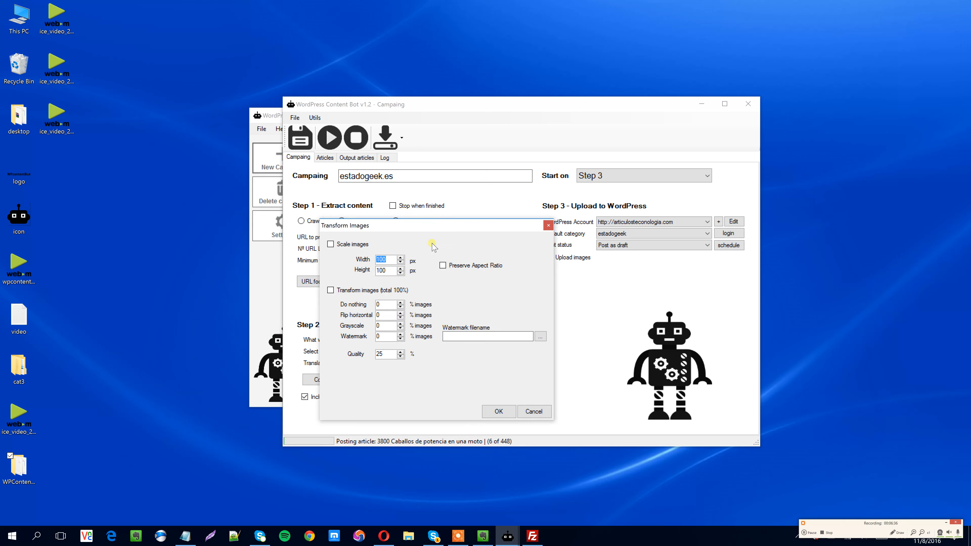
type("400")
key("Tab")
type("300")
left_click(351, 245)
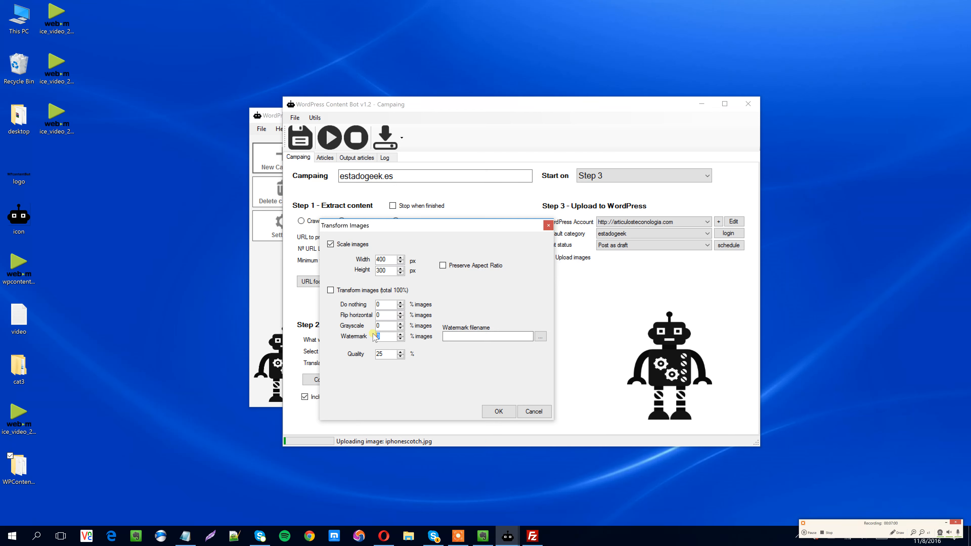
key("Tab")
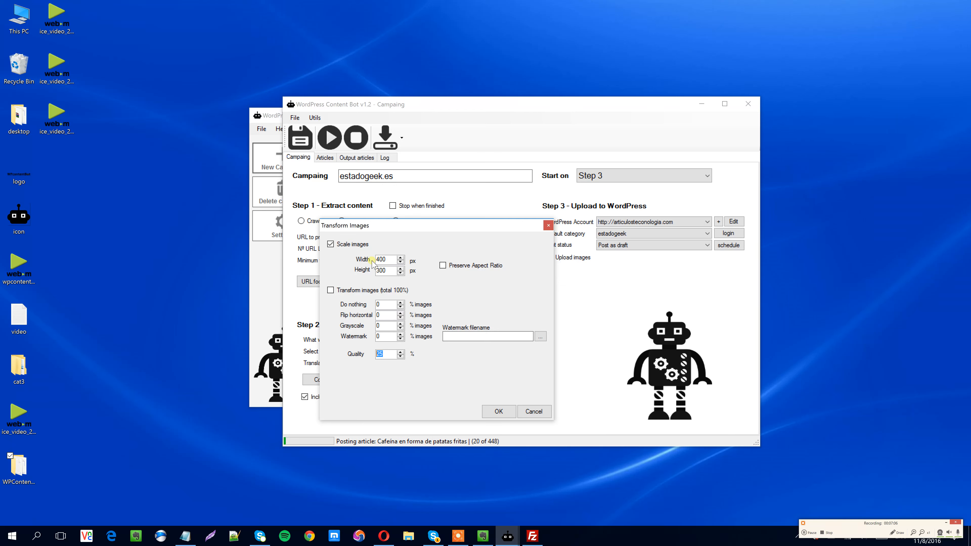
left_click(499, 413)
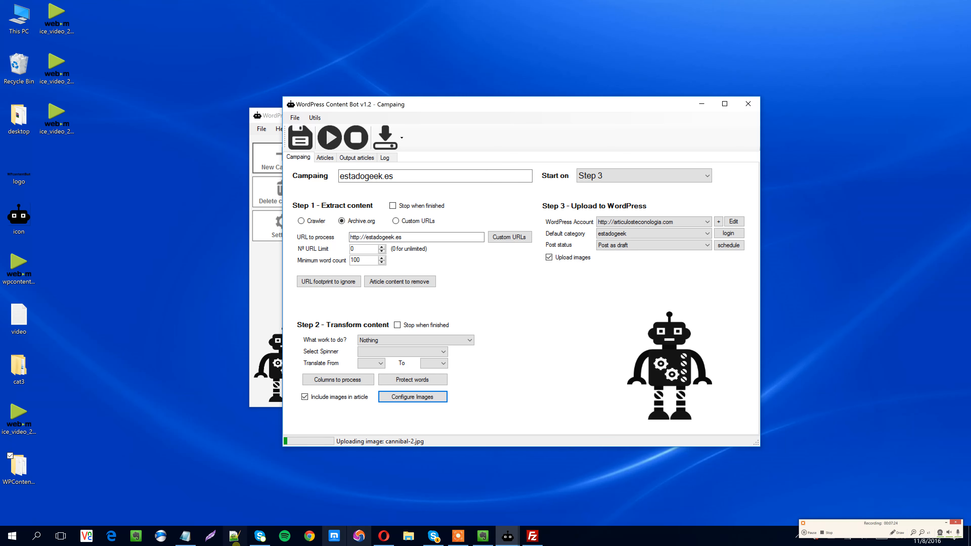
Step: Switch to the Opera browser and open the list of all posts in the articulosteconologia.com WordPress admin
left_click(386, 536)
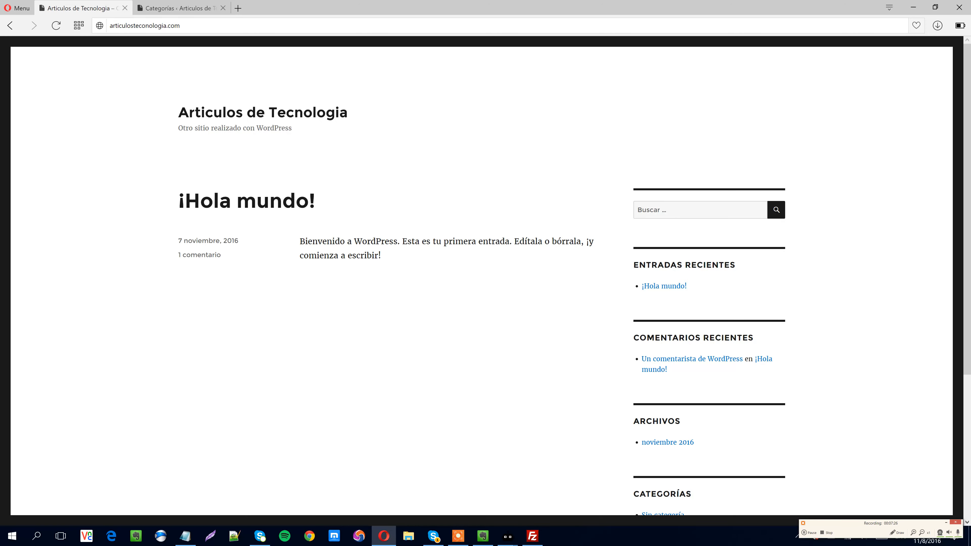
left_click(172, 8)
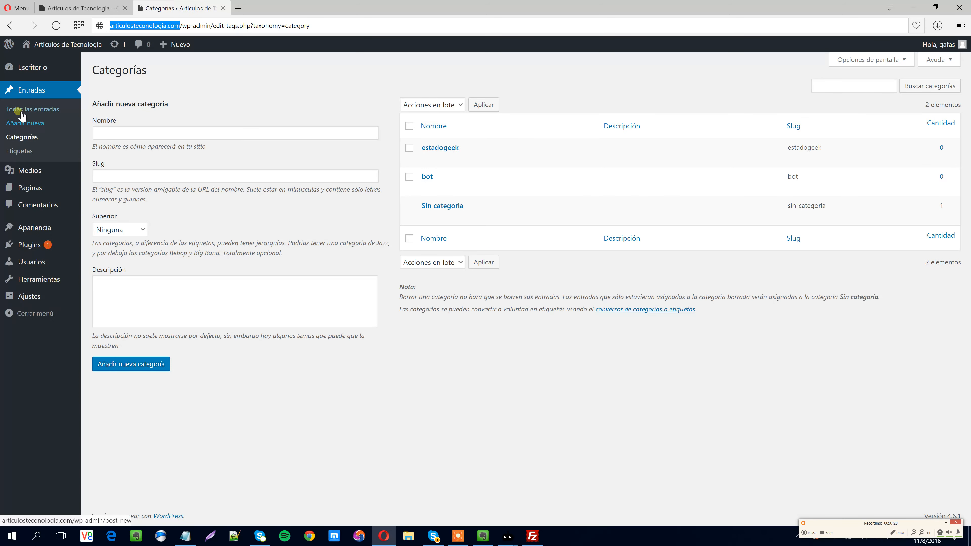
left_click(32, 110)
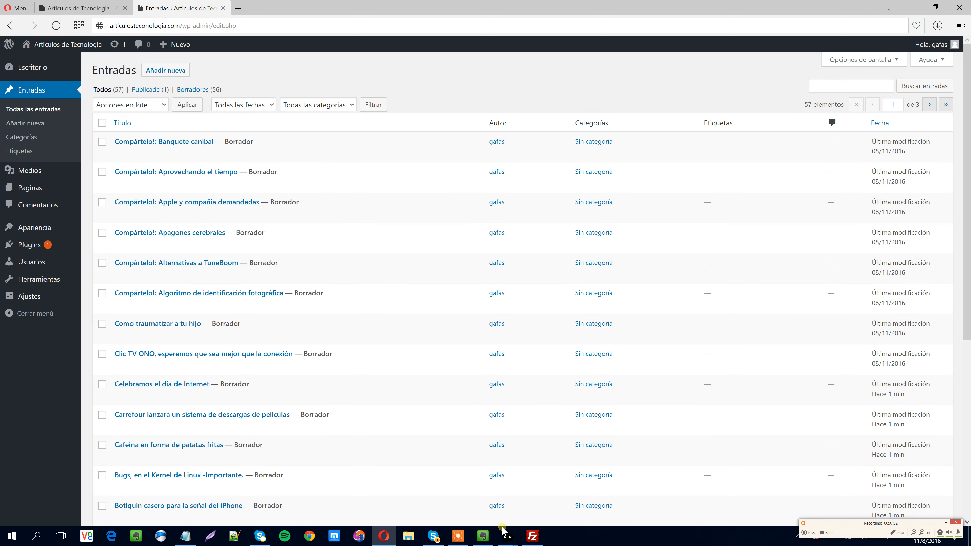
Step: Switch to WordPress Content Bot, view the post status options for the Step 3 upload, and minimize the campaign window
mouse_move(512, 541)
left_click(538, 494)
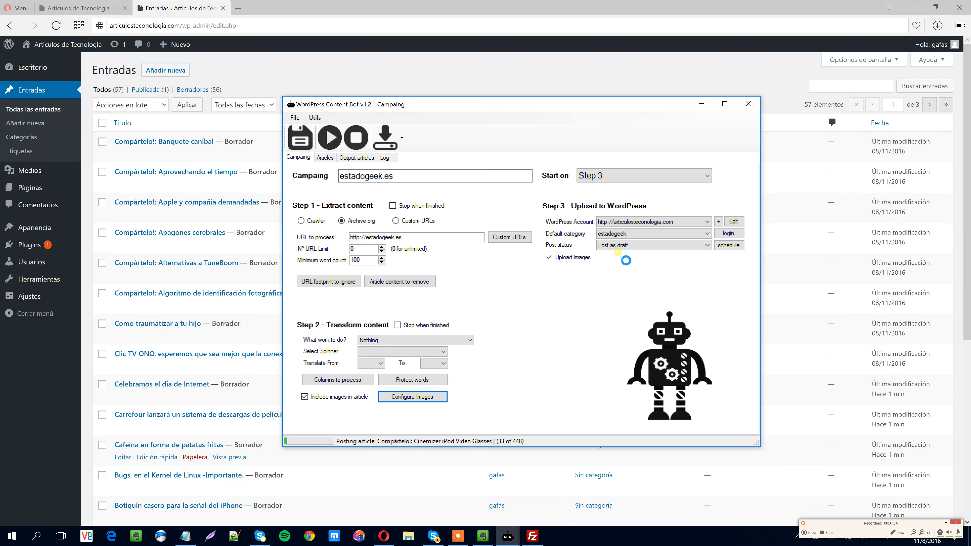
left_click(653, 246)
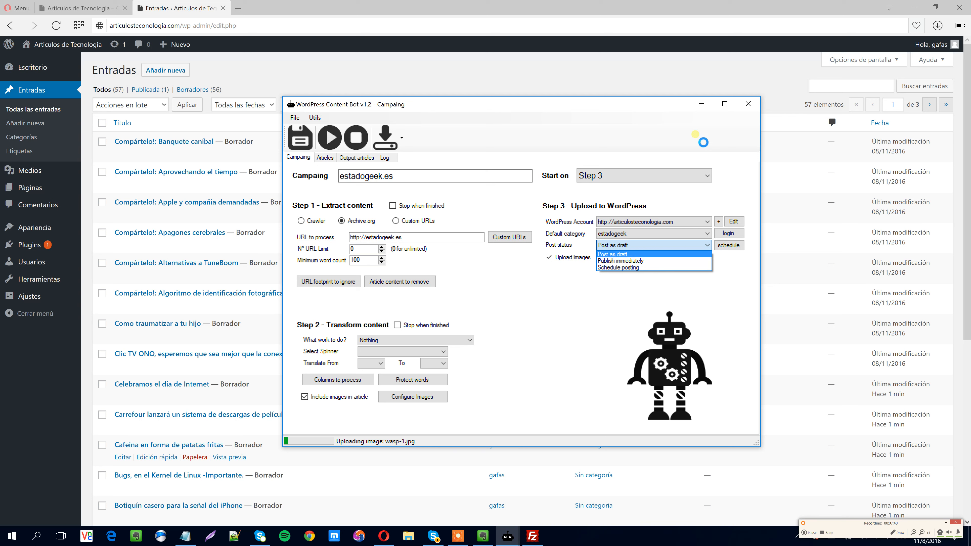
left_click(704, 107)
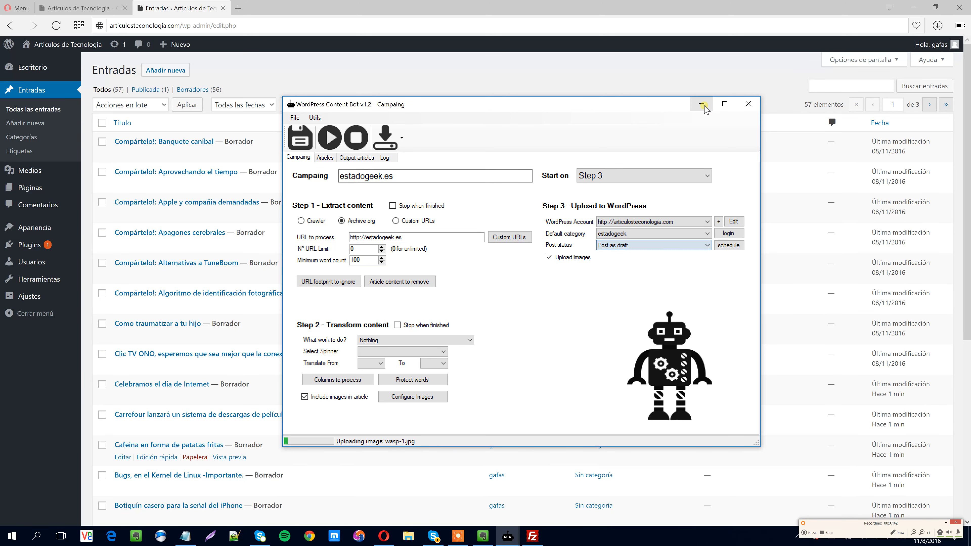
left_click(702, 103)
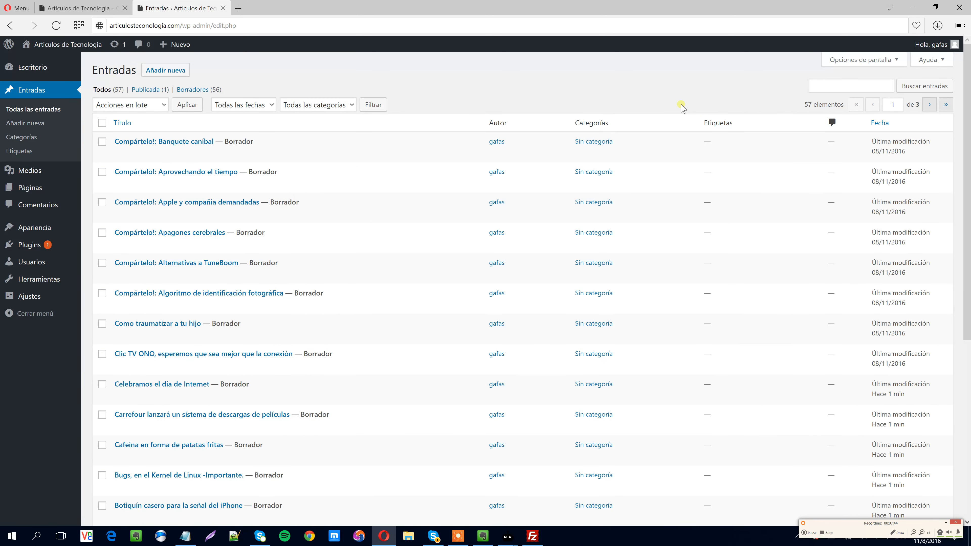
Step: Look through the uploaded draft posts in the WordPress list and return to the WordPress Content Bot campaign window
scroll(428, 382, "down", 8)
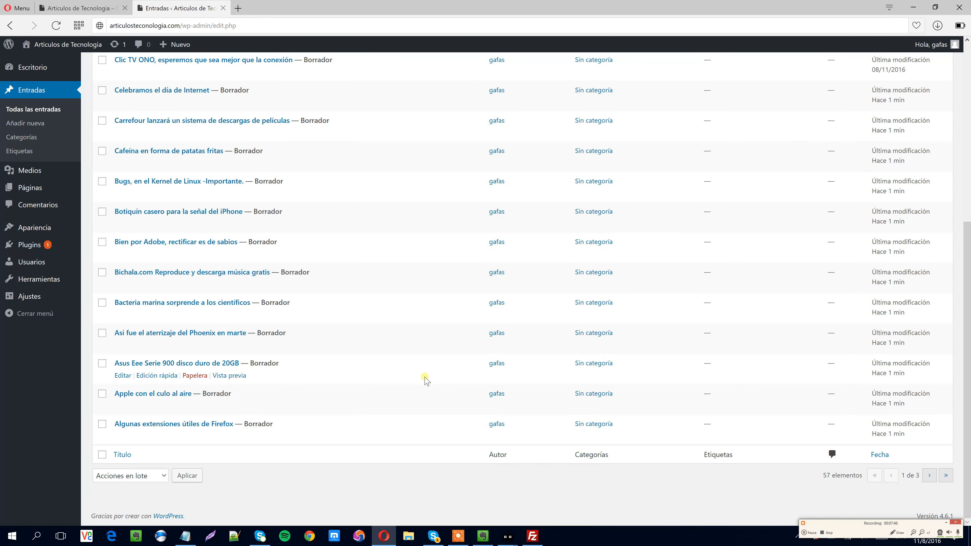
scroll(423, 383, "up", 8)
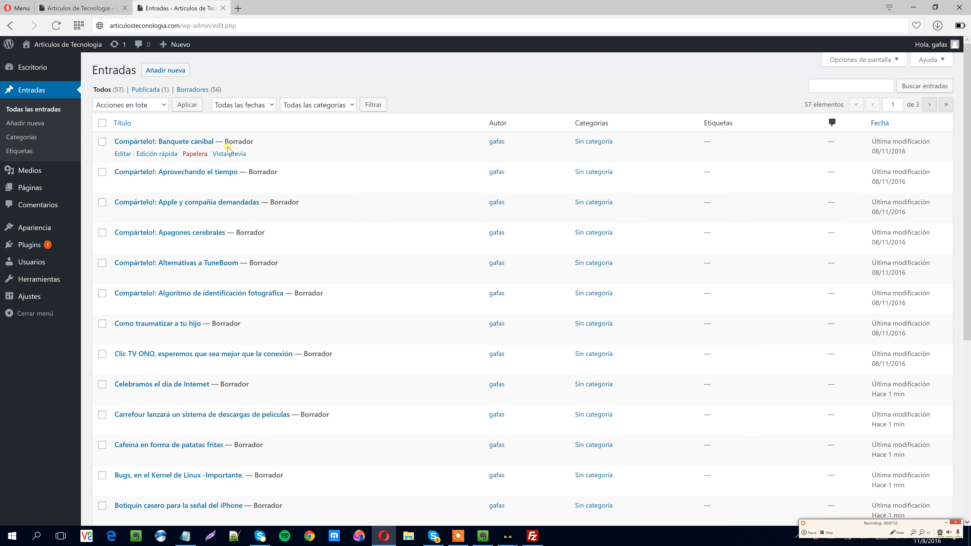
scroll(325, 316, "down", 3)
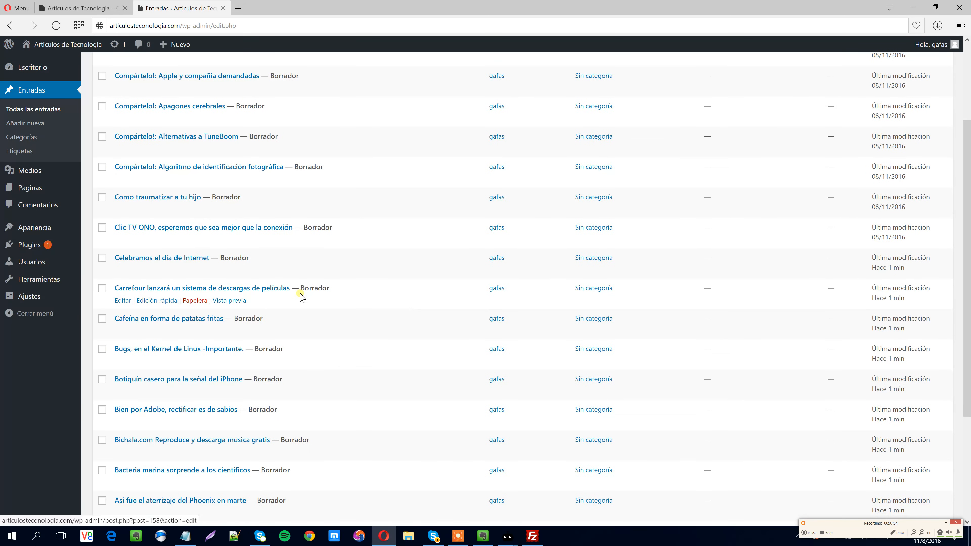
scroll(362, 321, "up", 3)
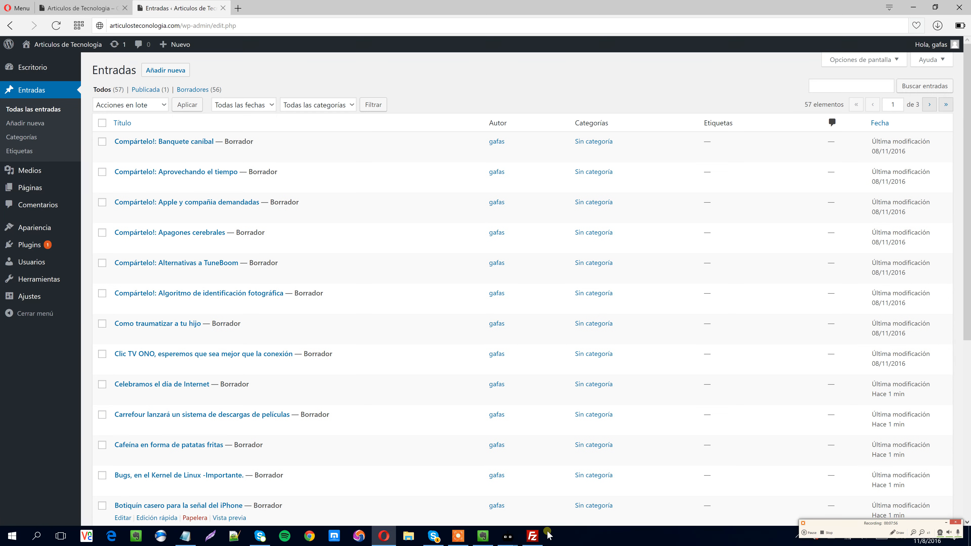
mouse_move(518, 540)
left_click(537, 491)
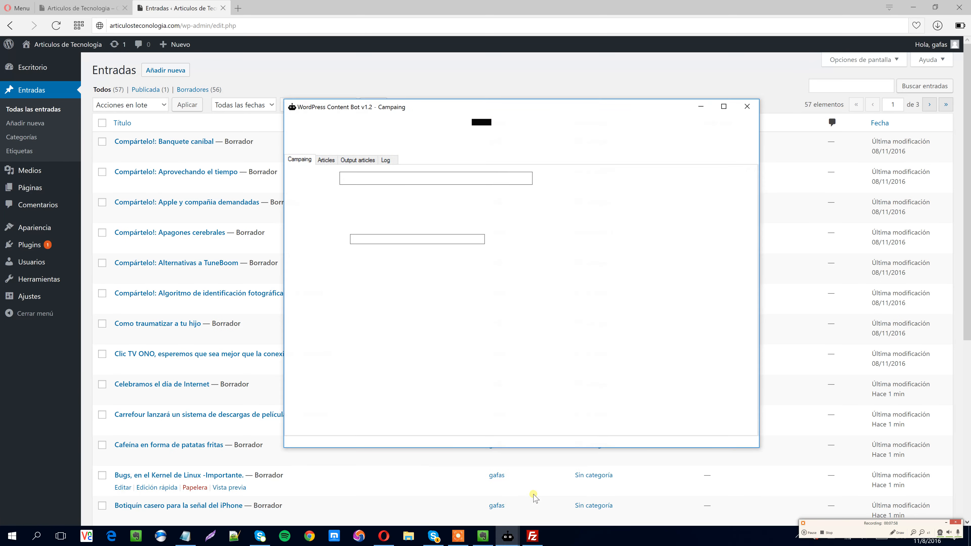